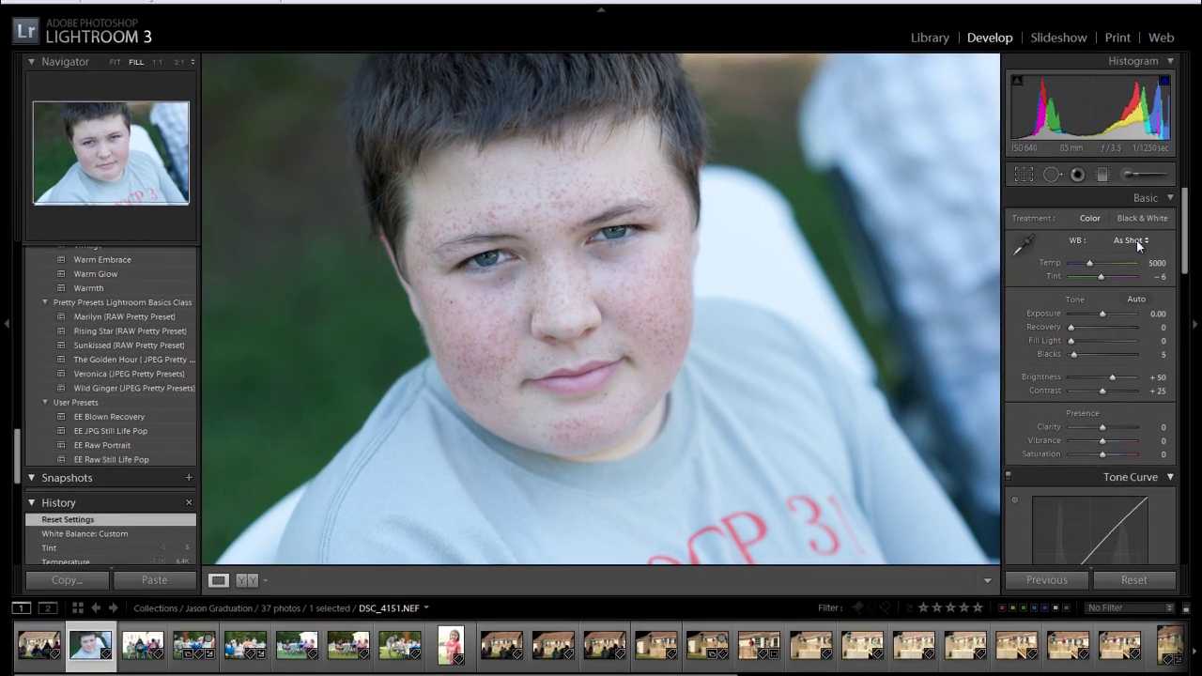
Step: Preview the Auto, Daylight and Cloudy white balance presets on the boy's portrait
left_click(1085, 241)
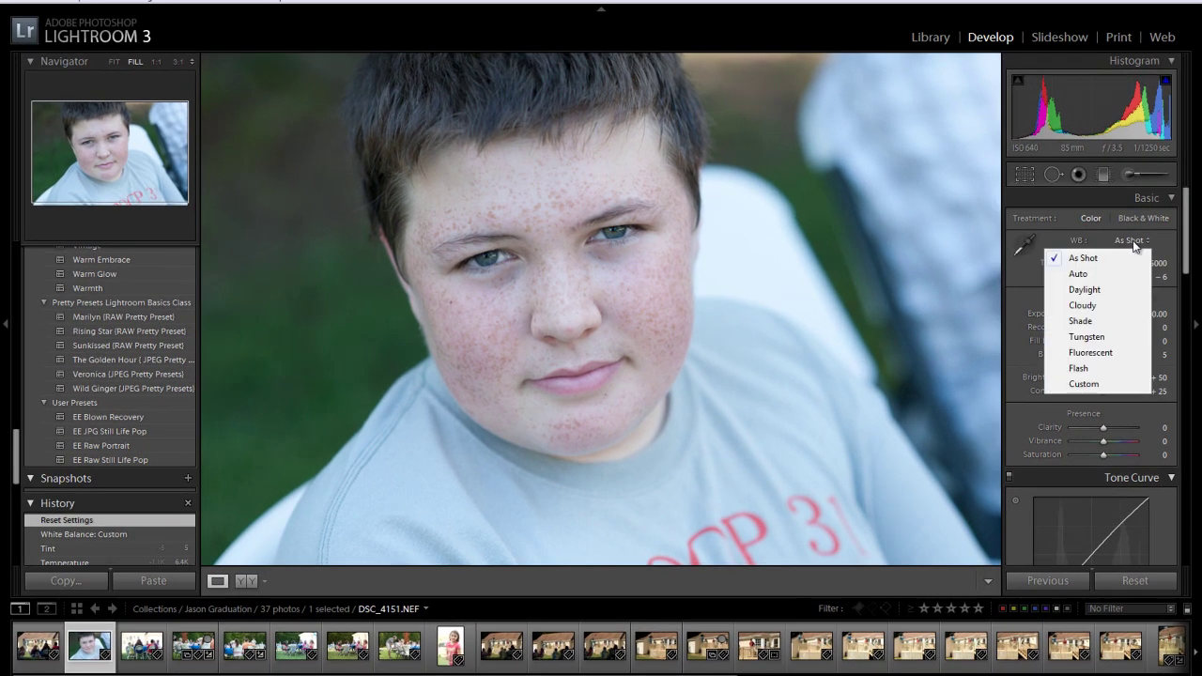
left_click(1078, 273)
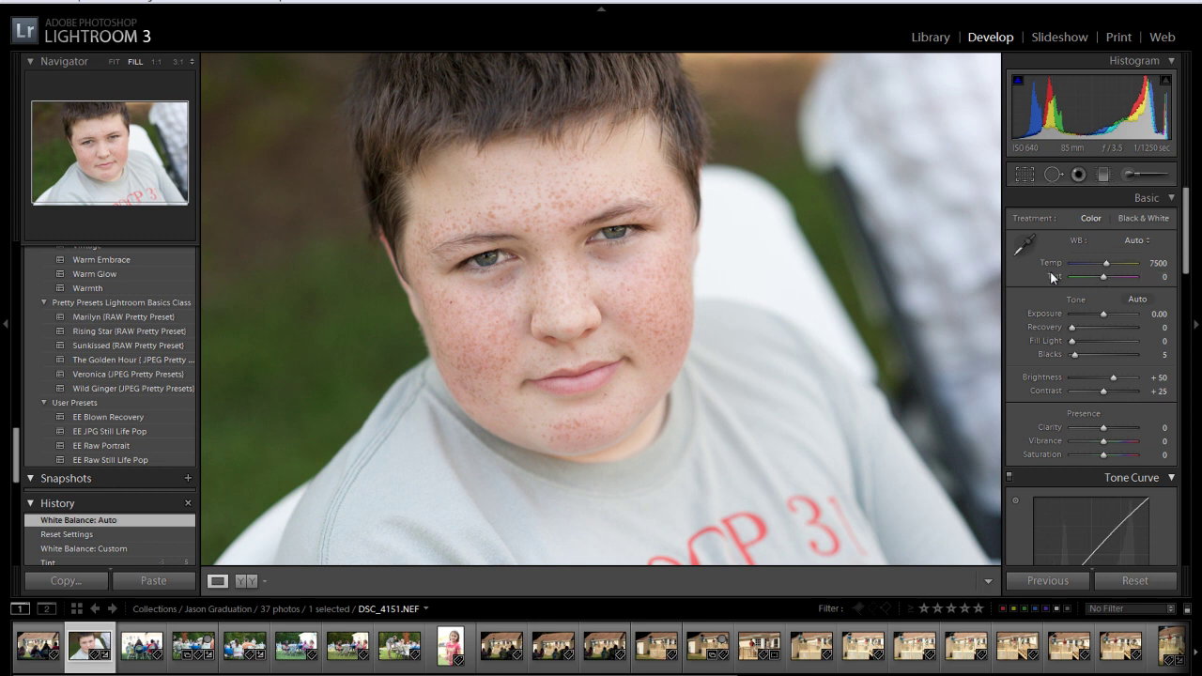
left_click(1140, 240)
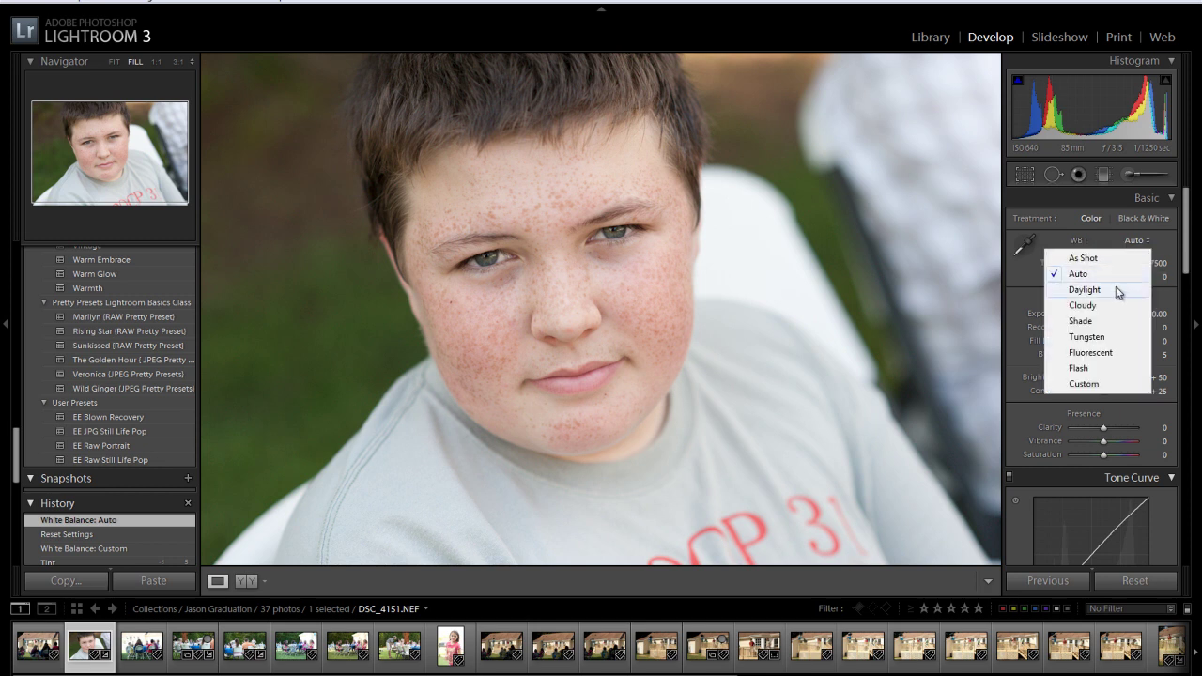
left_click(1116, 287)
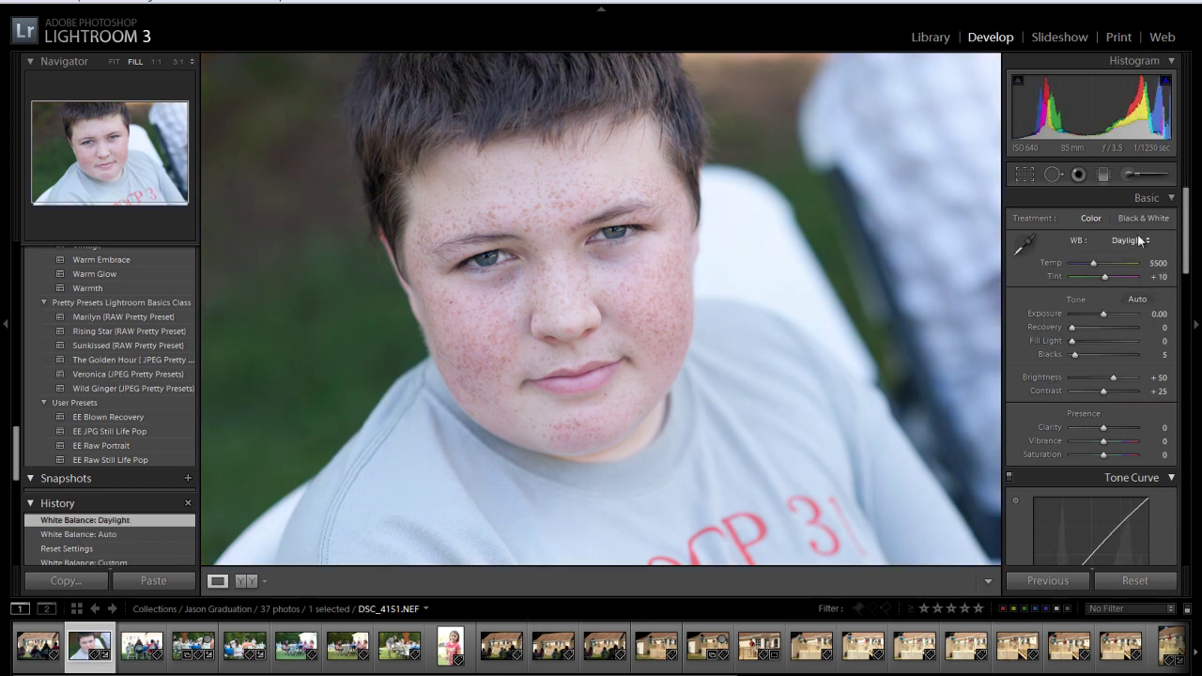
left_click(1137, 242)
left_click(1122, 305)
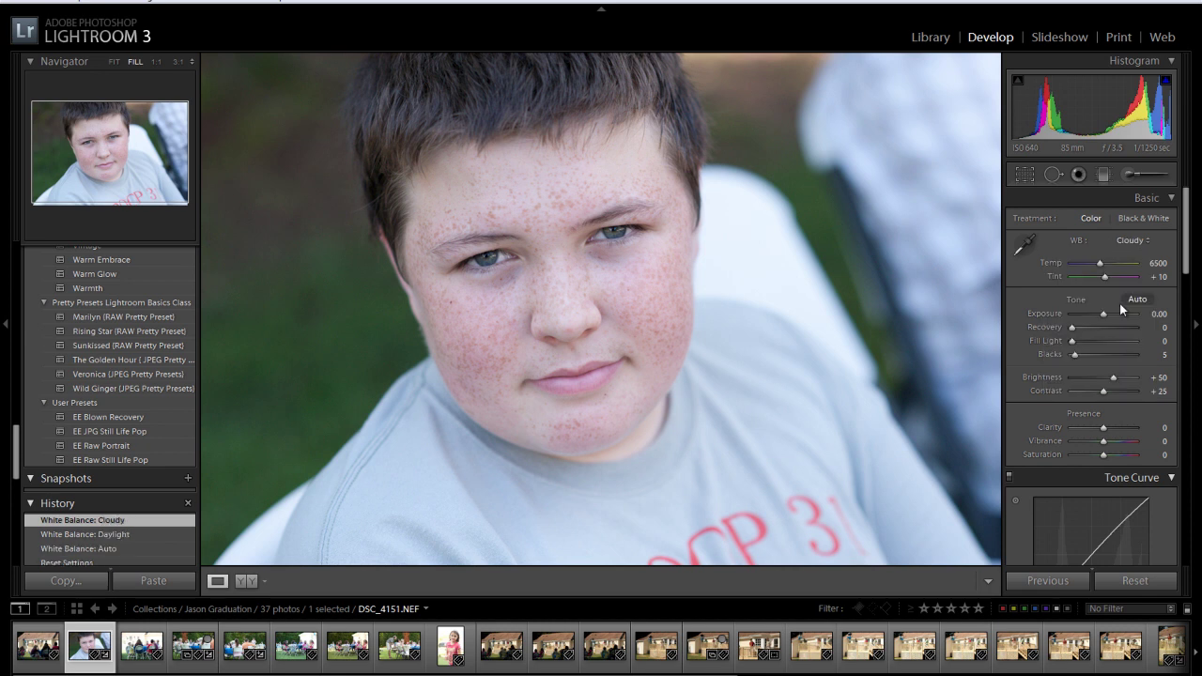
Step: Compare Shade against Cloudy and settle on Shade (Temp 7500, Tint +10)
left_click(1129, 240)
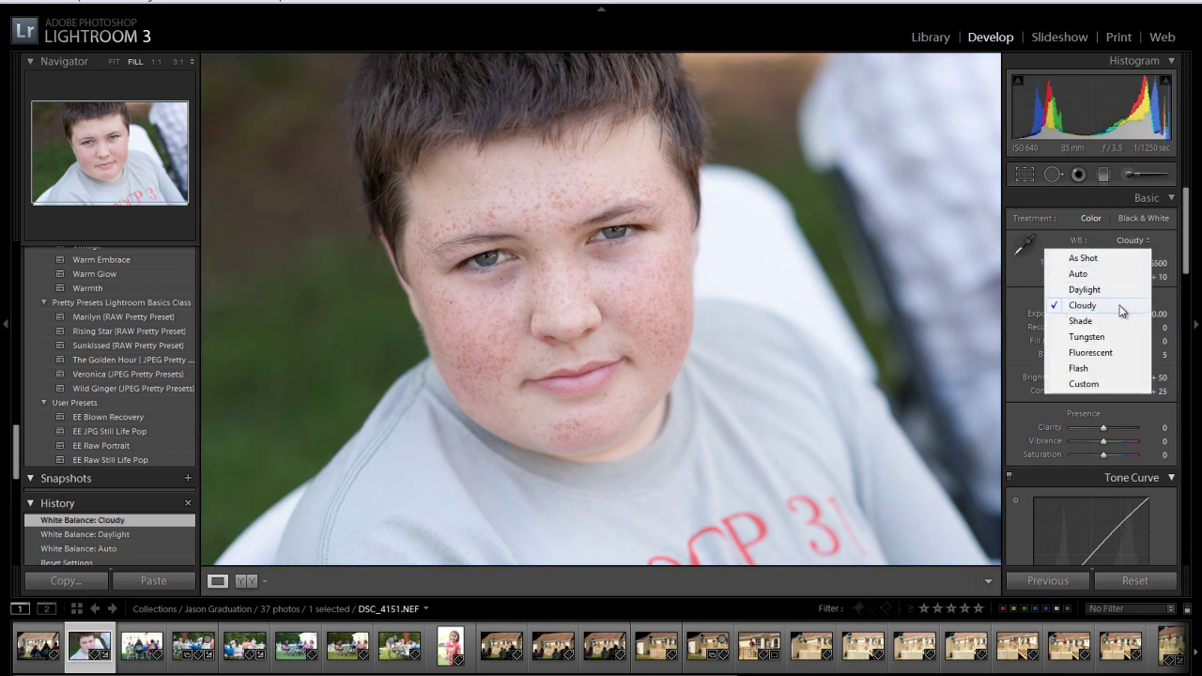
left_click(1080, 320)
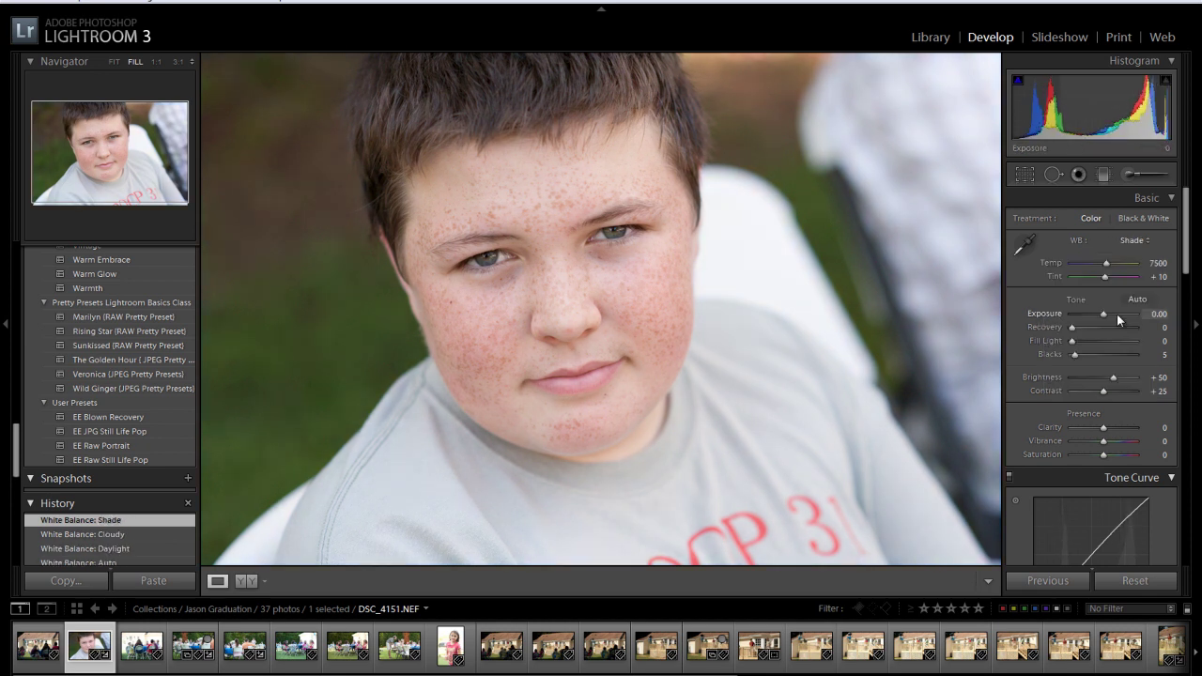
left_click(1133, 240)
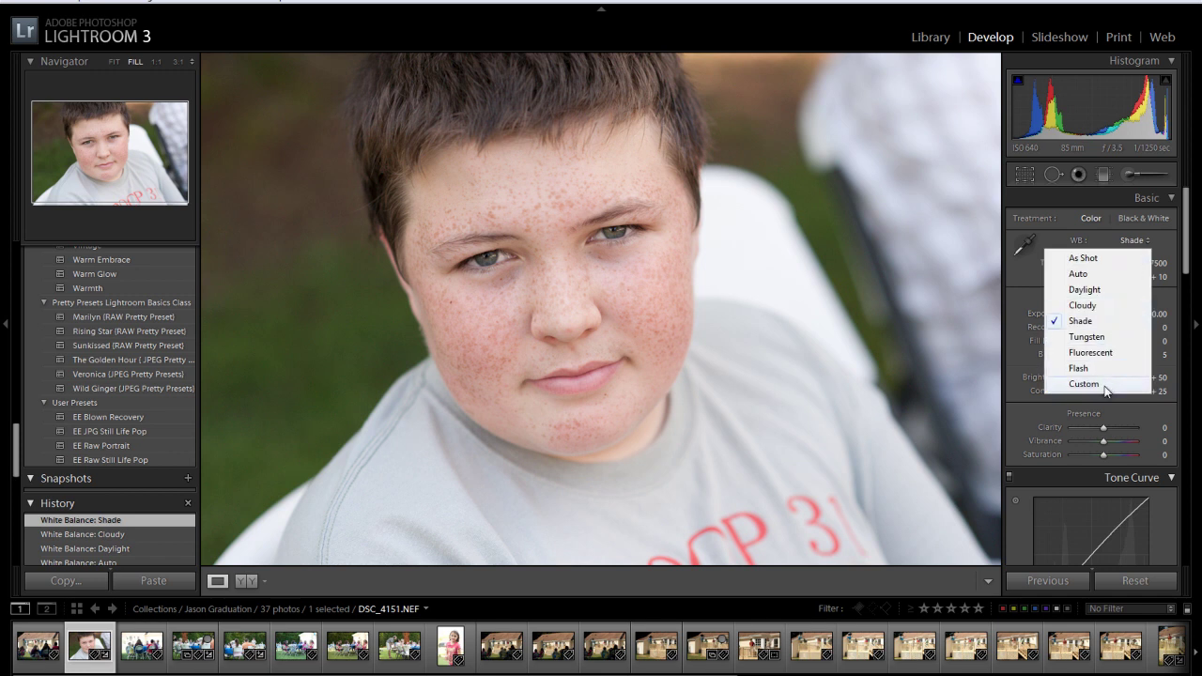
left_click(1081, 305)
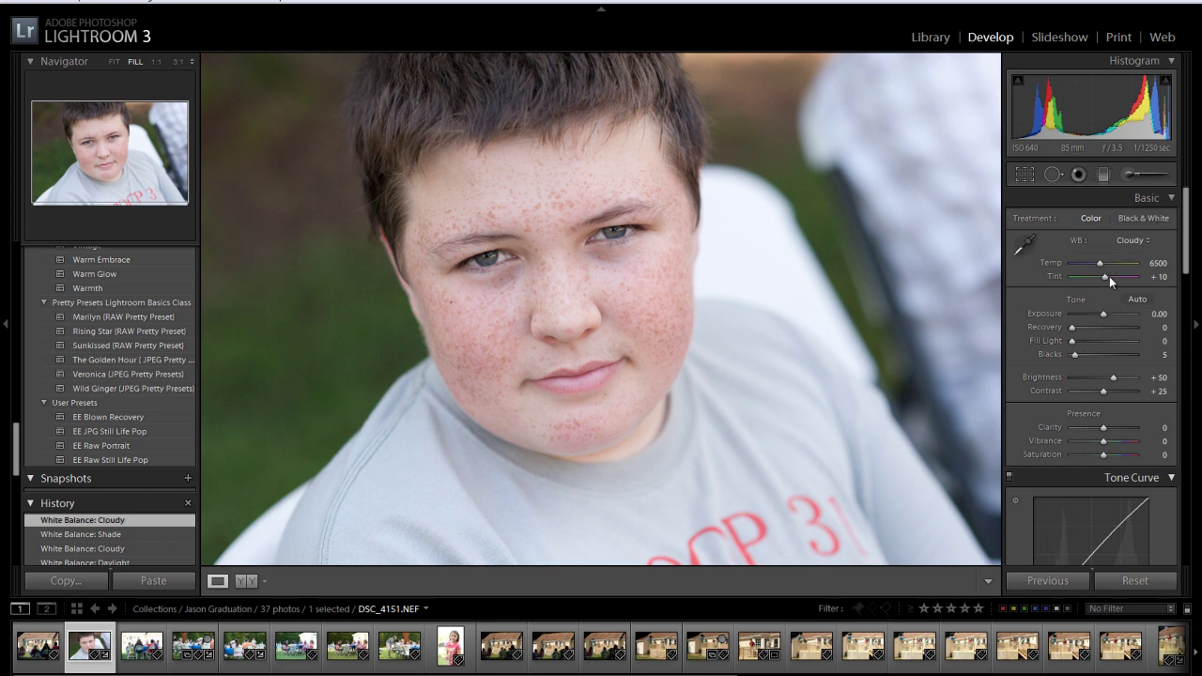
left_click(1130, 241)
left_click(1119, 314)
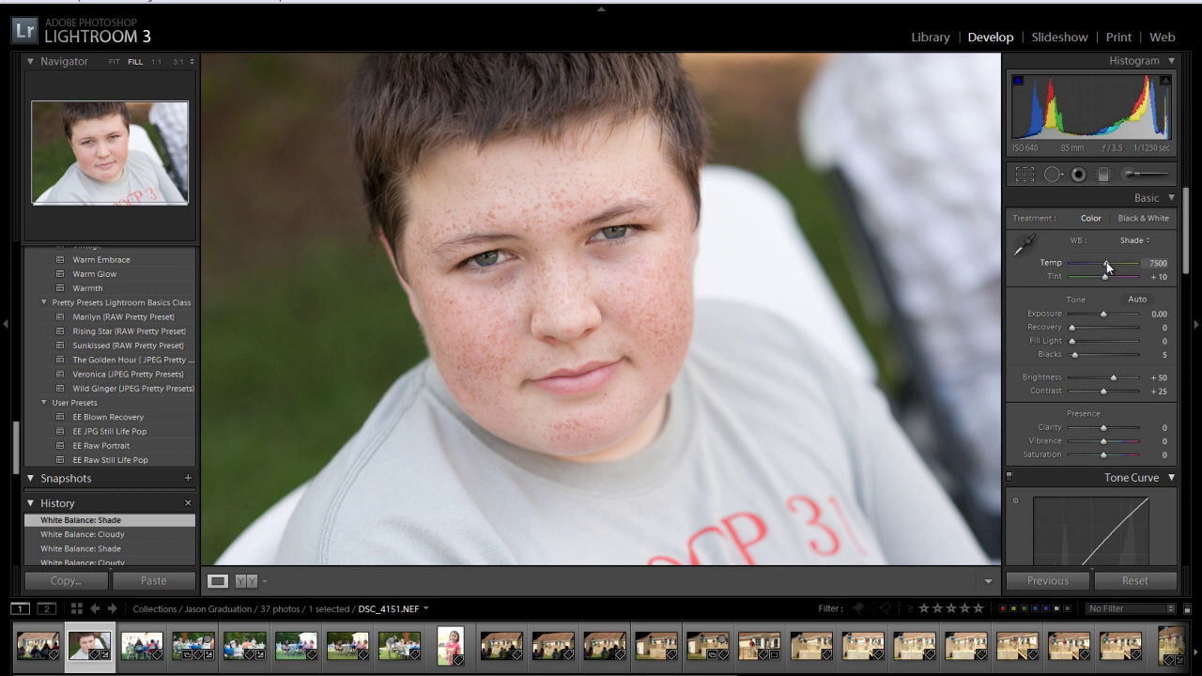
Step: Cool the white balance to a custom Temp 6828 and Tint +5
left_click_drag(1106, 262, 1103, 262)
left_click_drag(1103, 262, 1103, 263)
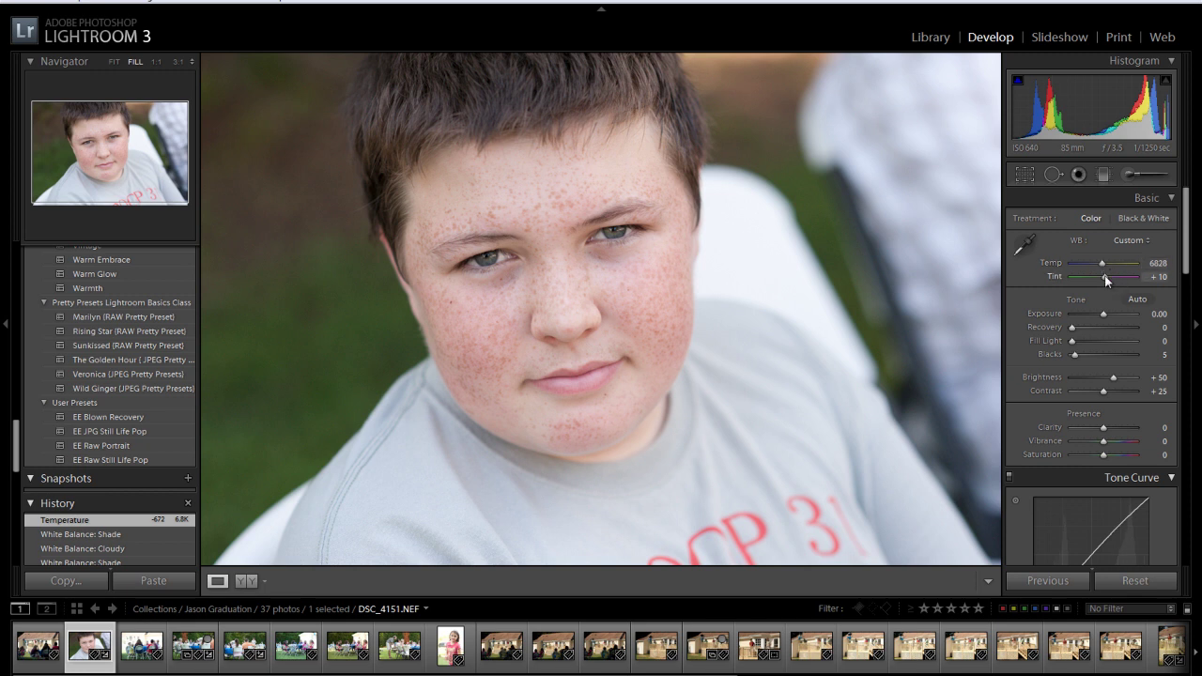
left_click_drag(1106, 278, 1105, 279)
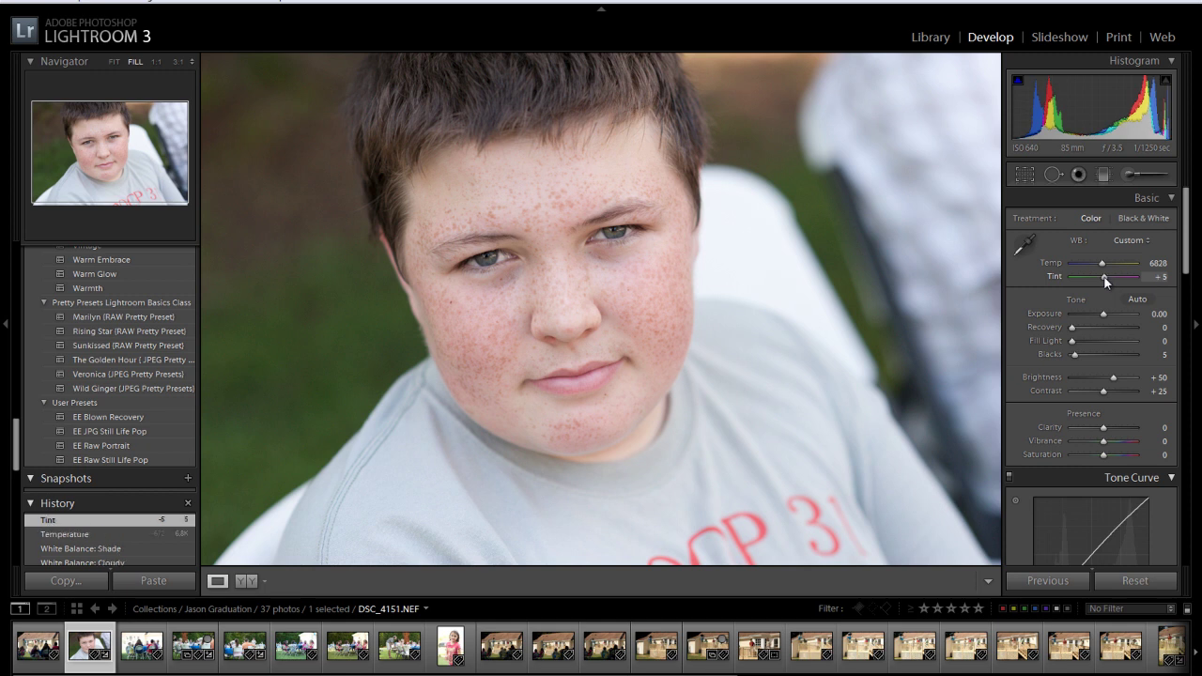
left_click(246, 582)
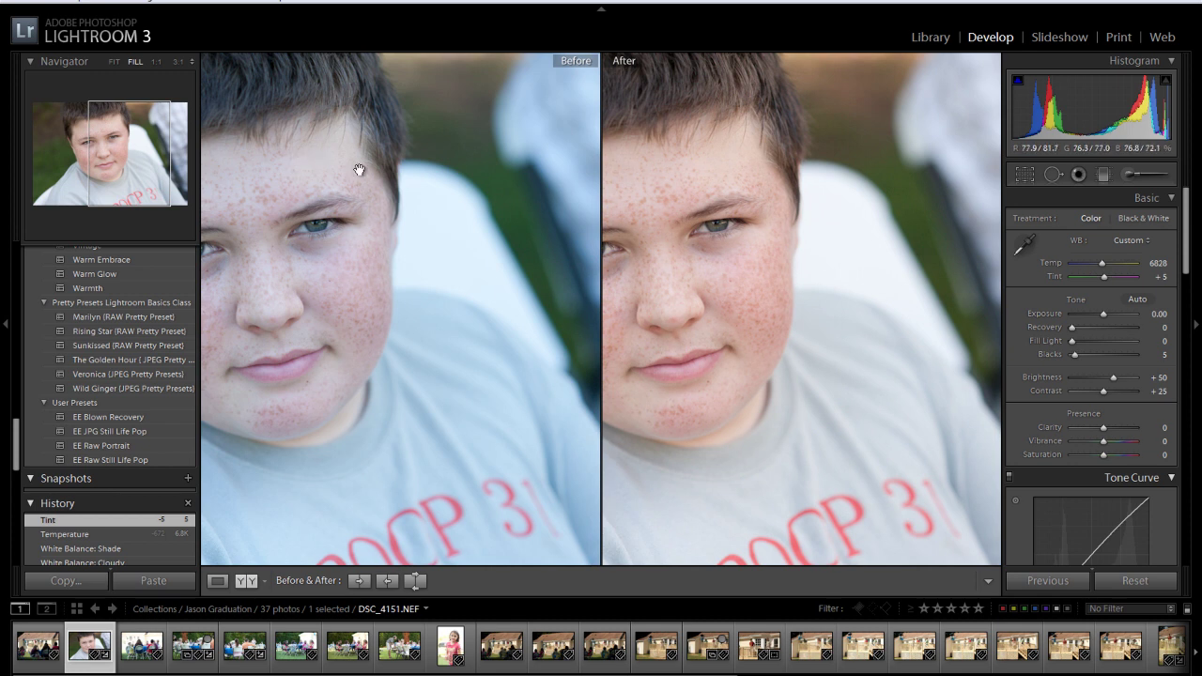
left_click_drag(325, 280, 405, 290)
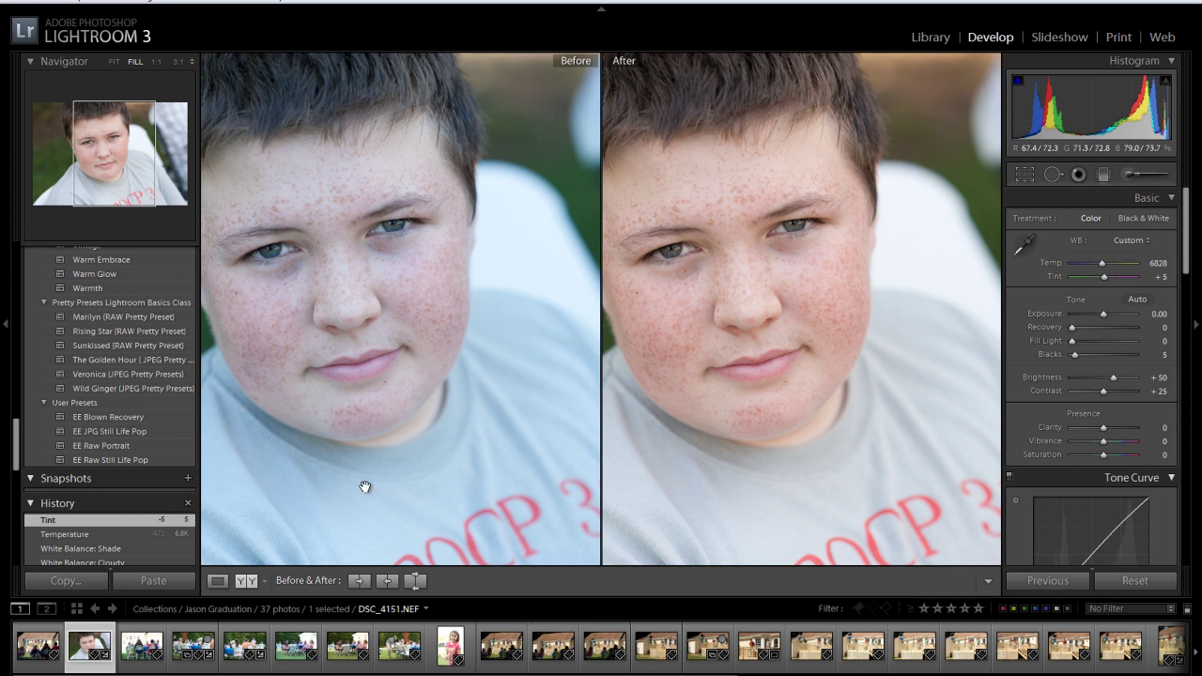
left_click(217, 580)
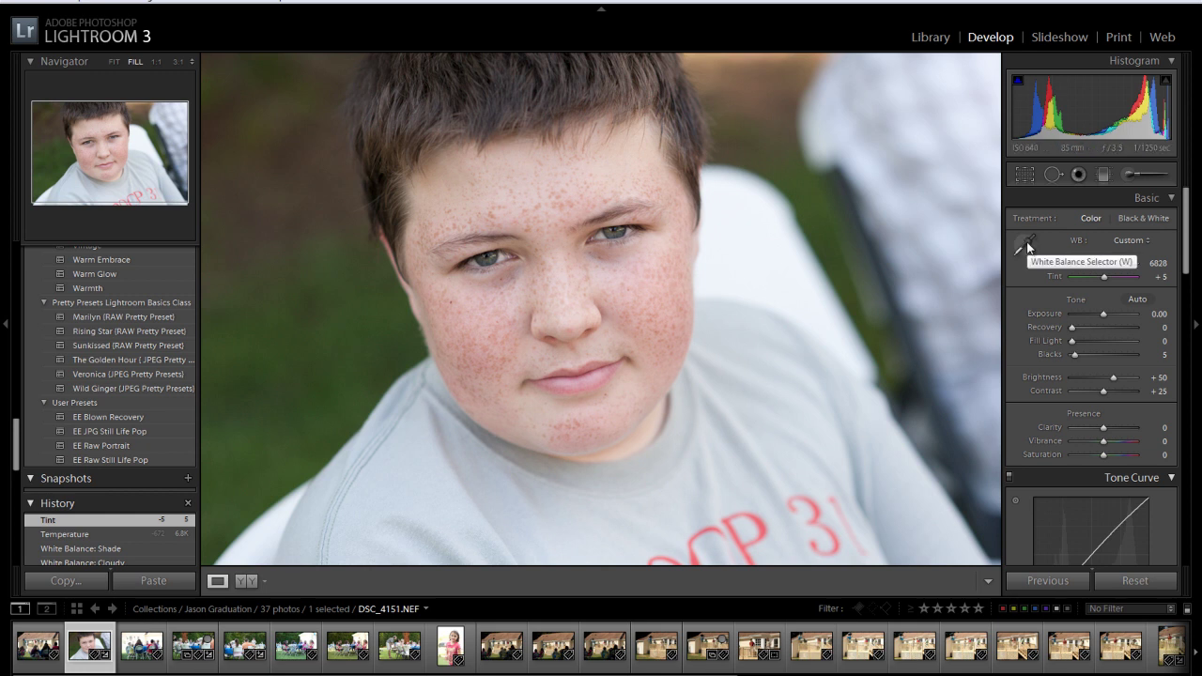
Step: Sample neutral white balance spots on the face and beside both eyes with the eyedropper
left_click(1026, 245)
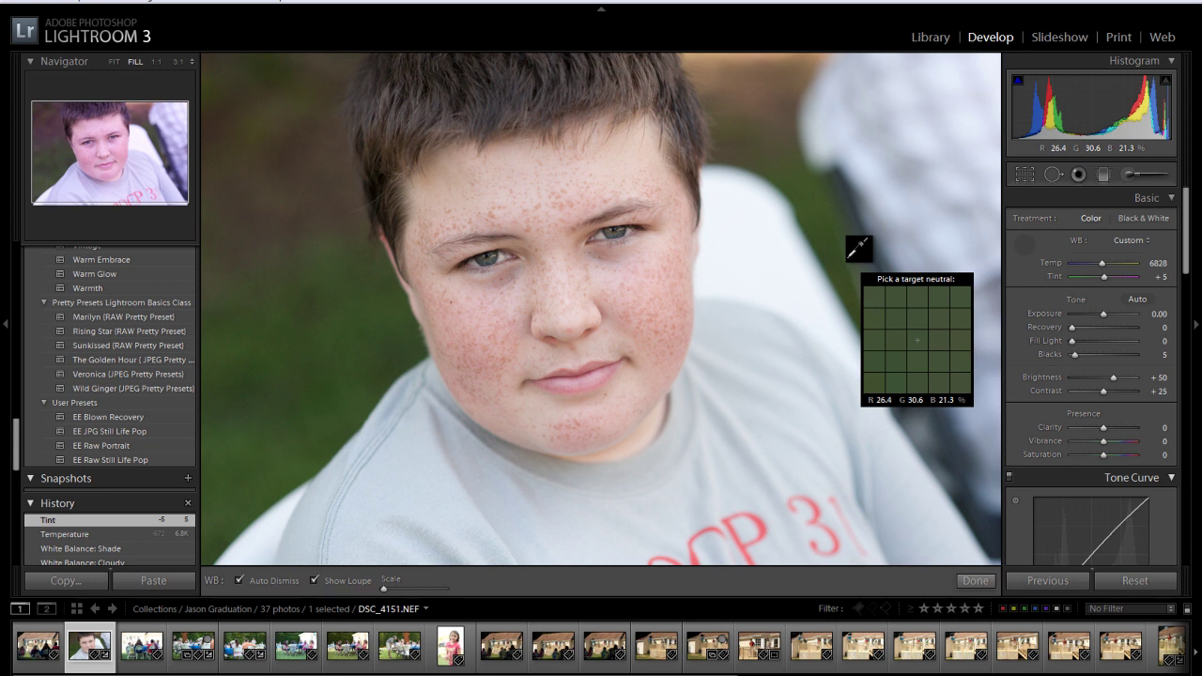
left_click(601, 235)
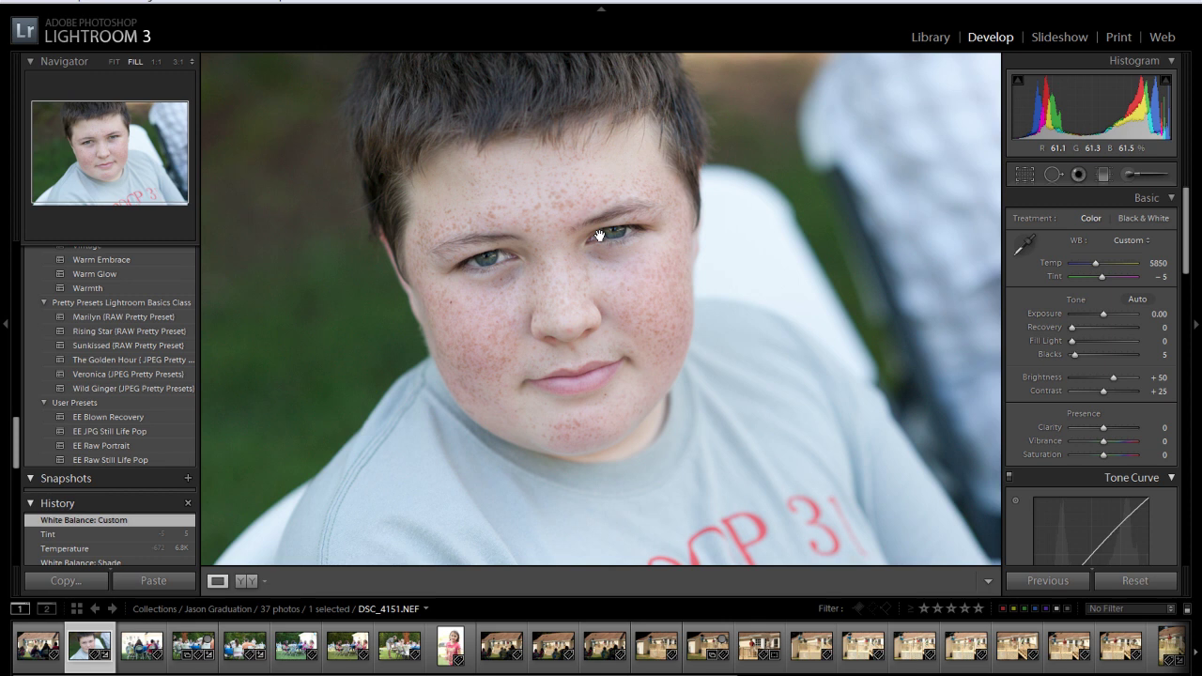
key("w")
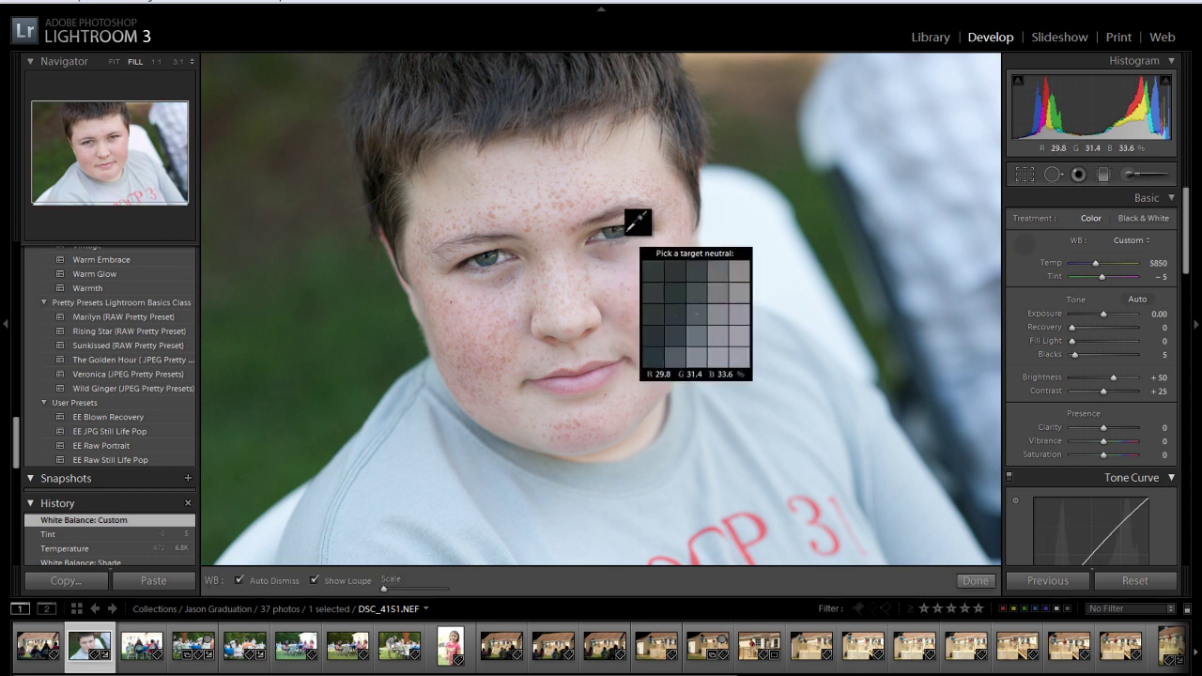
left_click(627, 232)
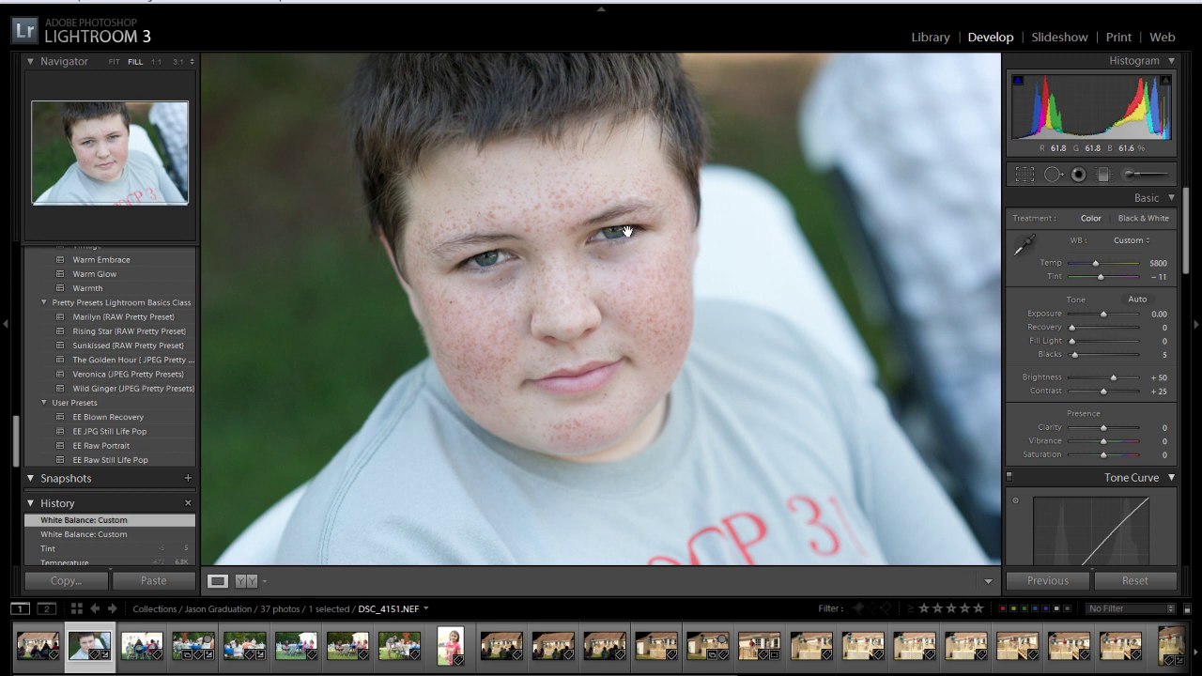
key("w")
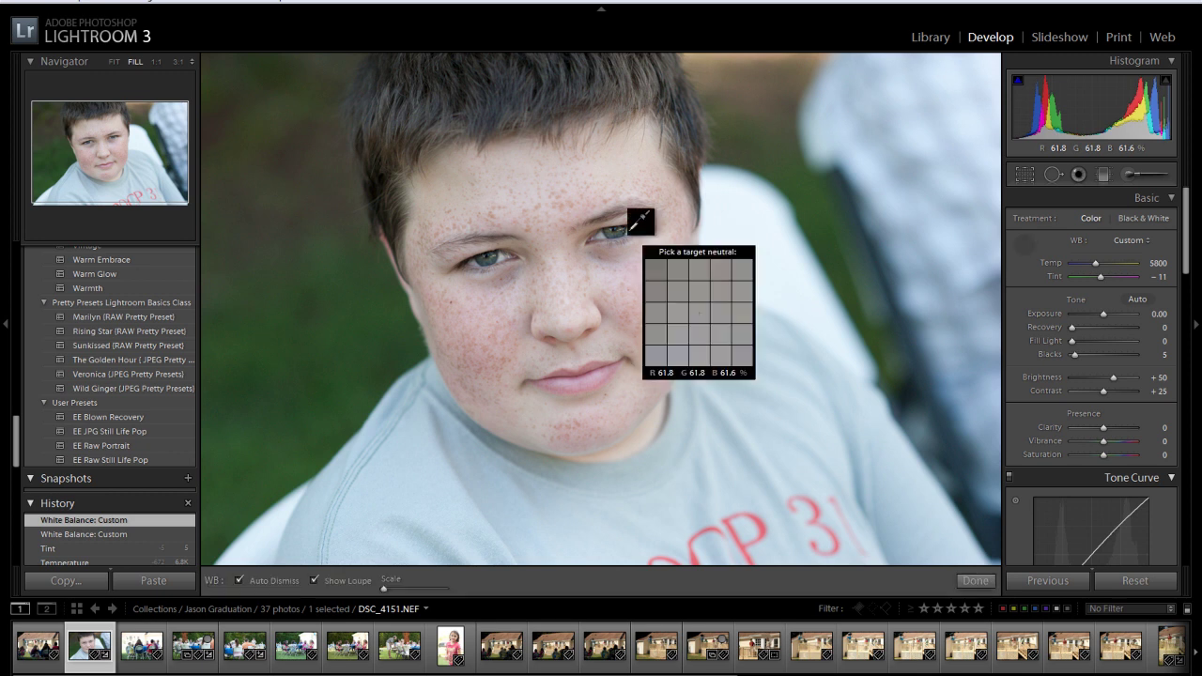
left_click(482, 252)
key("w")
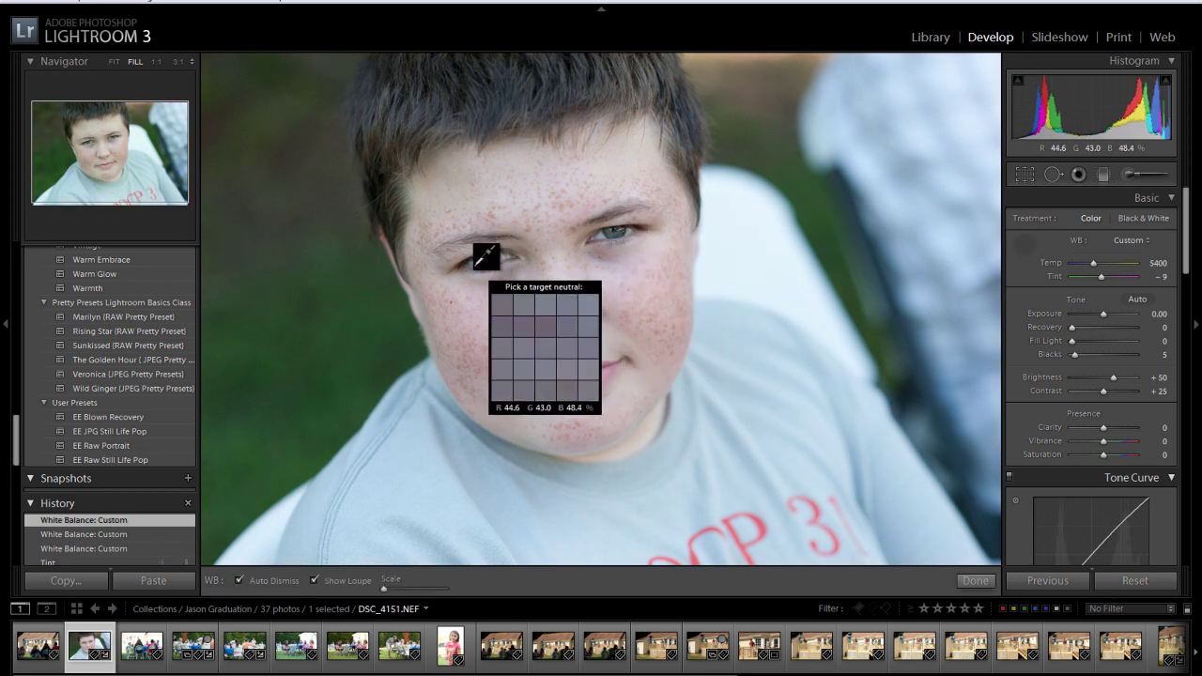
left_click(482, 256)
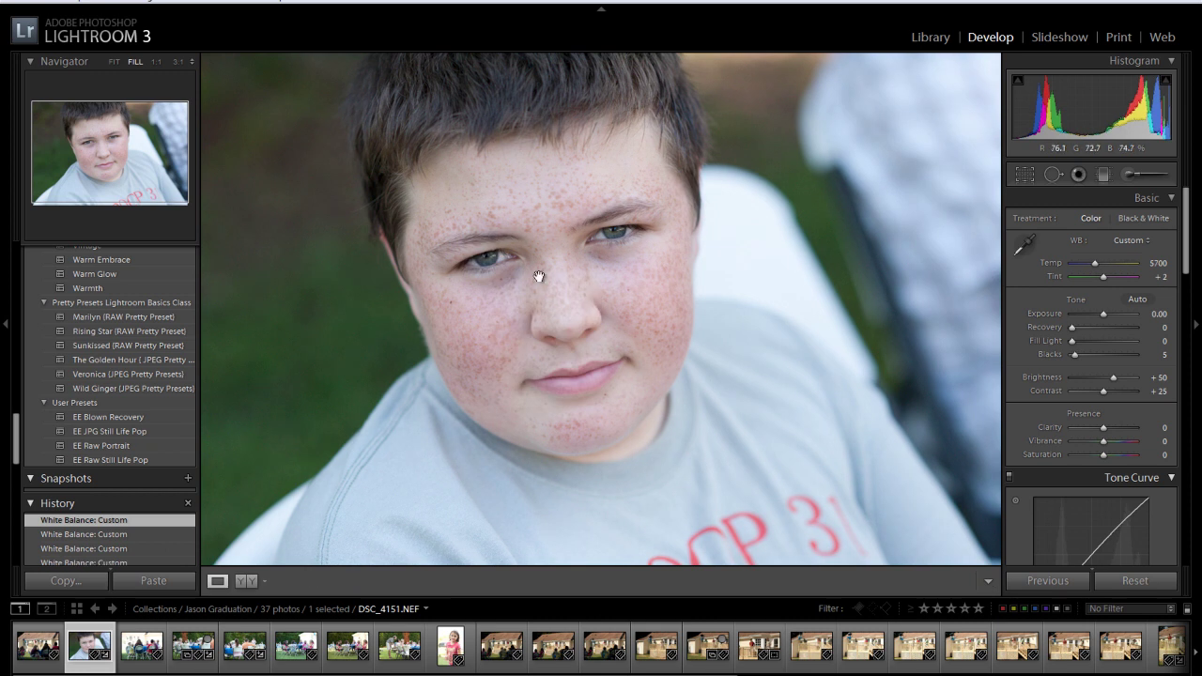
key("w")
left_click(494, 252)
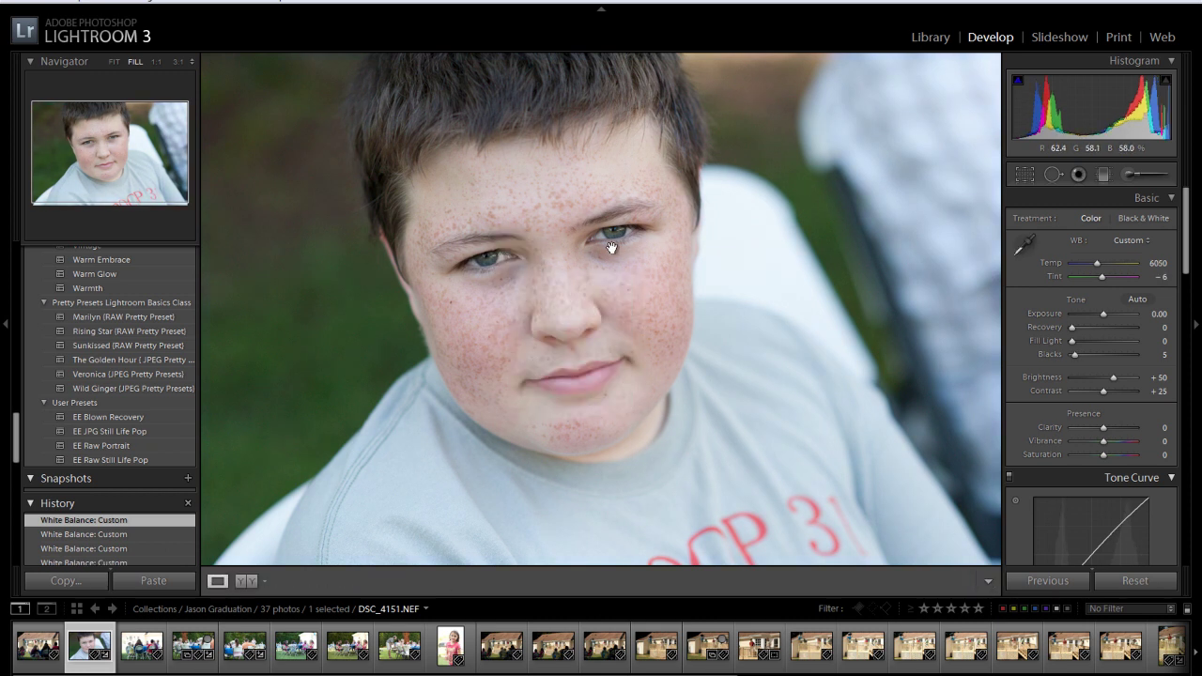
Step: Resample neutral spots near the brow, eye and cheek to reach about Temp 6000
key("w")
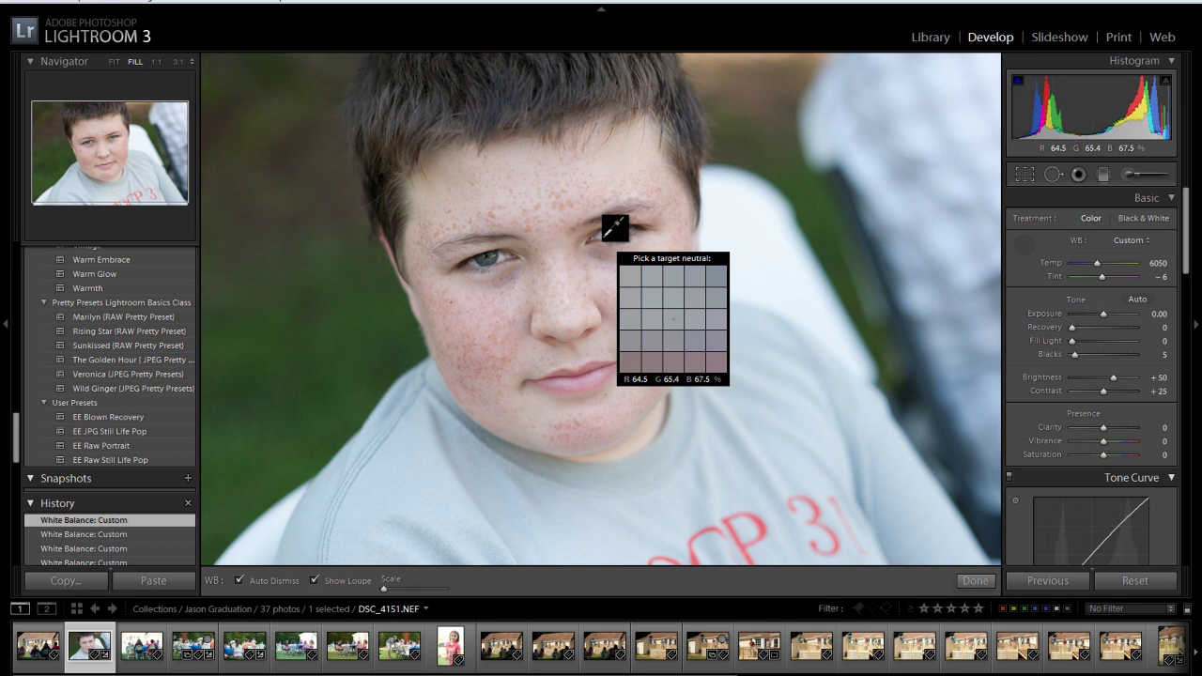
left_click(608, 235)
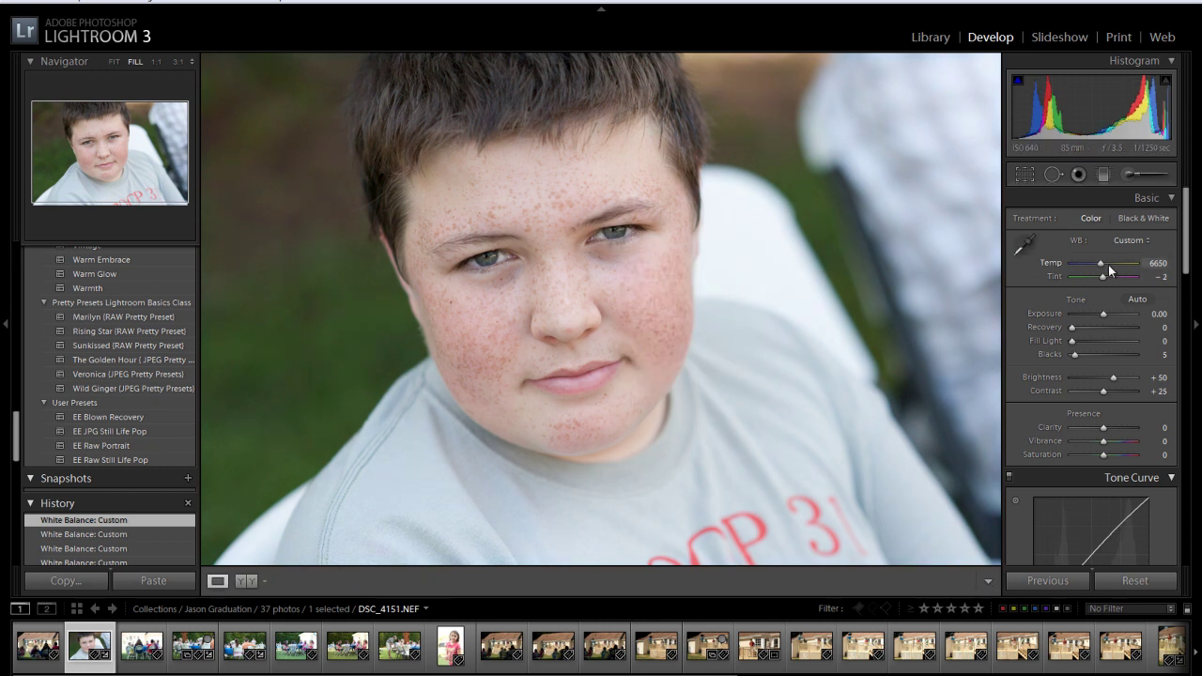
key("w")
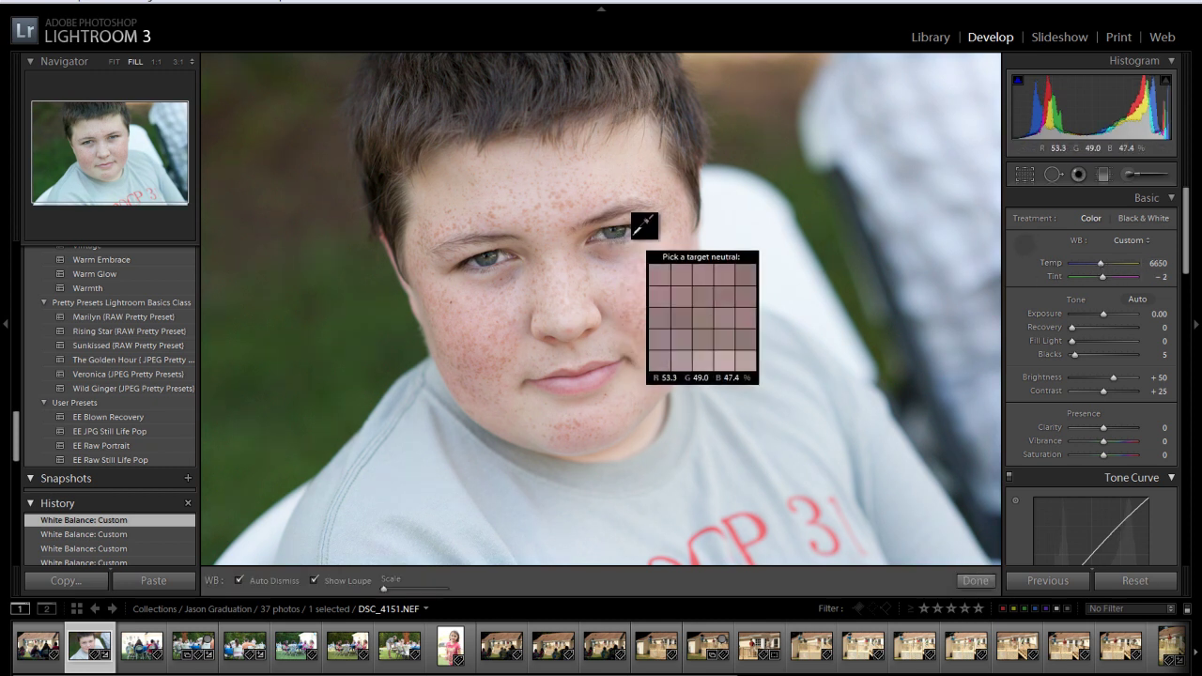
left_click(637, 223)
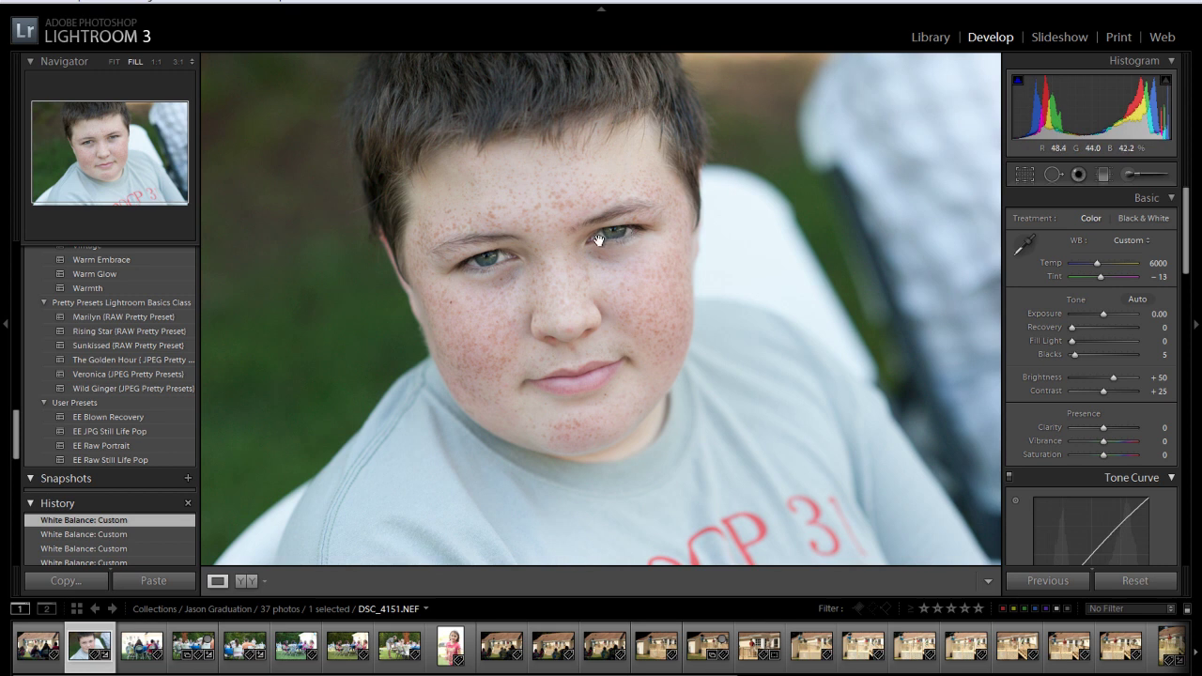
key("w")
left_click(602, 232)
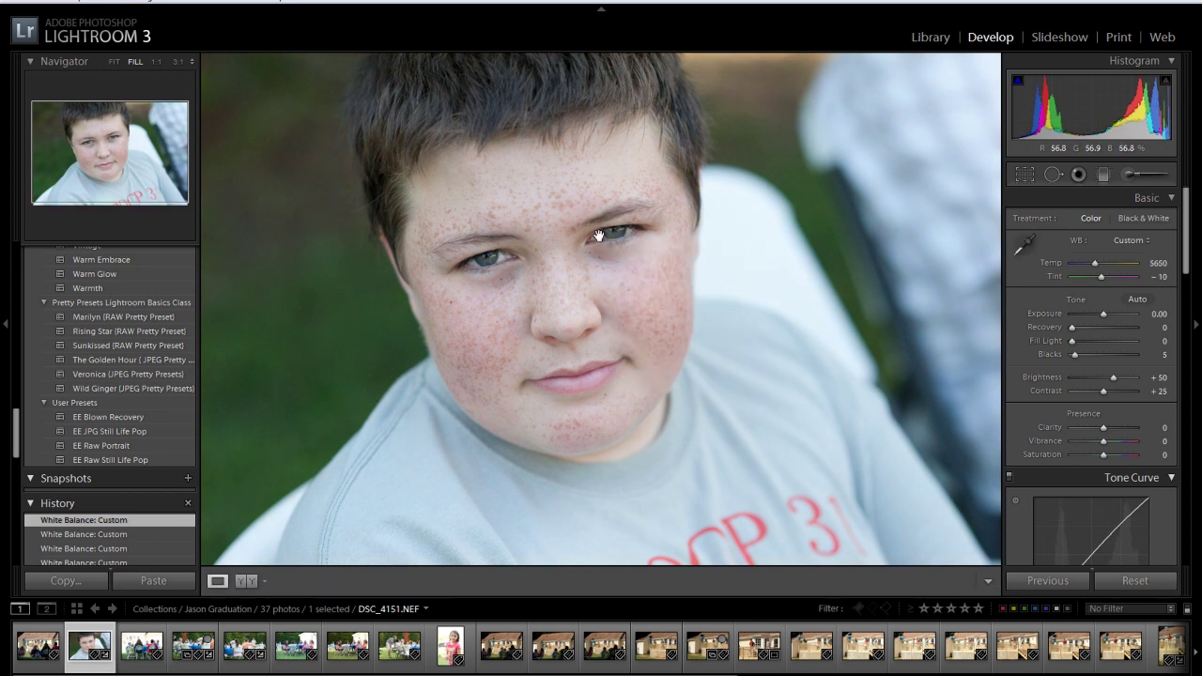
key("w")
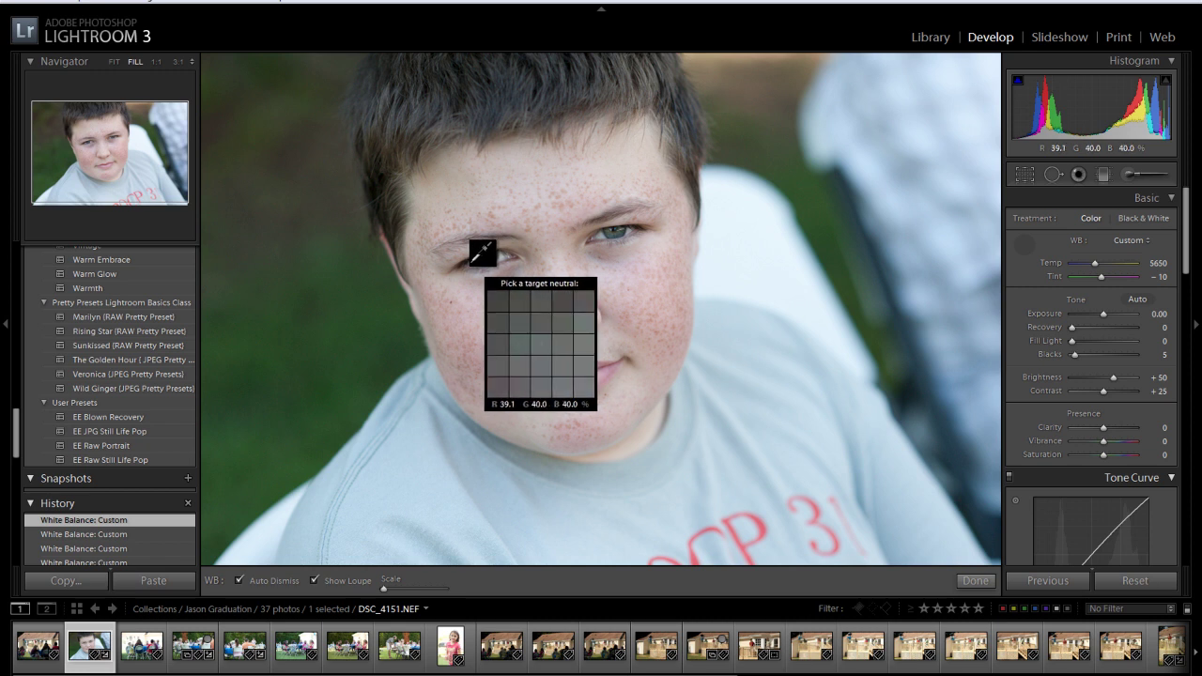
left_click(473, 263)
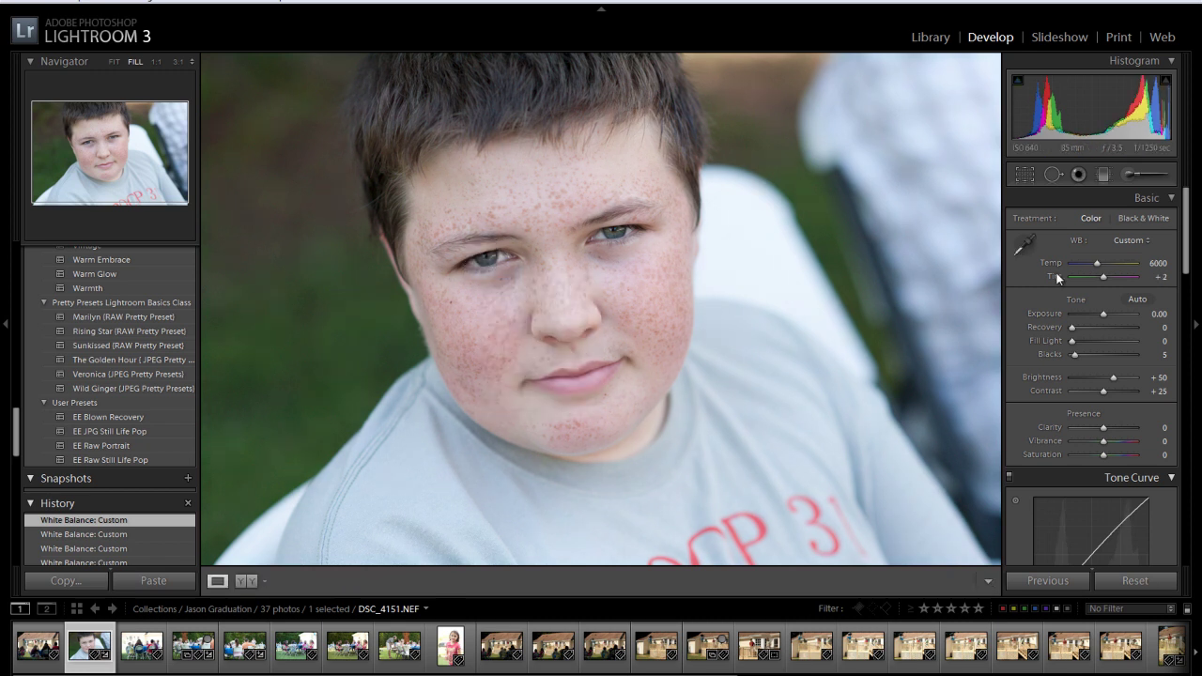
Step: Lower Tint to -5, compare Before/After side by side, then return to a single photo
left_click_drag(1101, 276, 1101, 276)
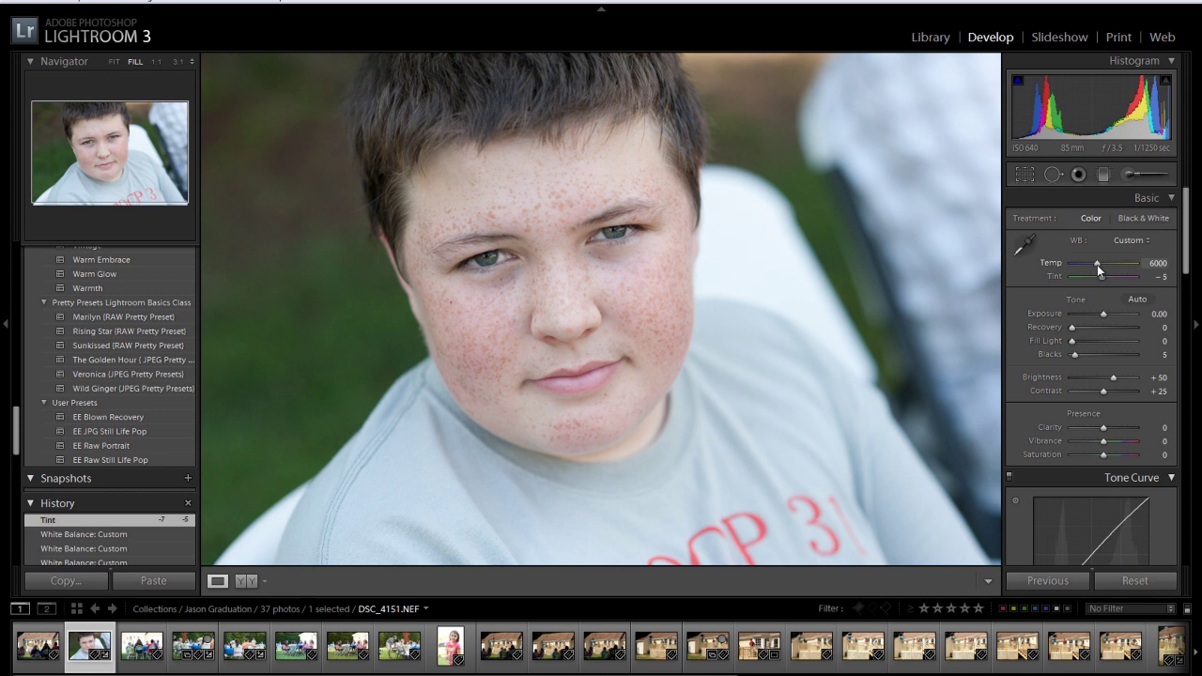
left_click(245, 581)
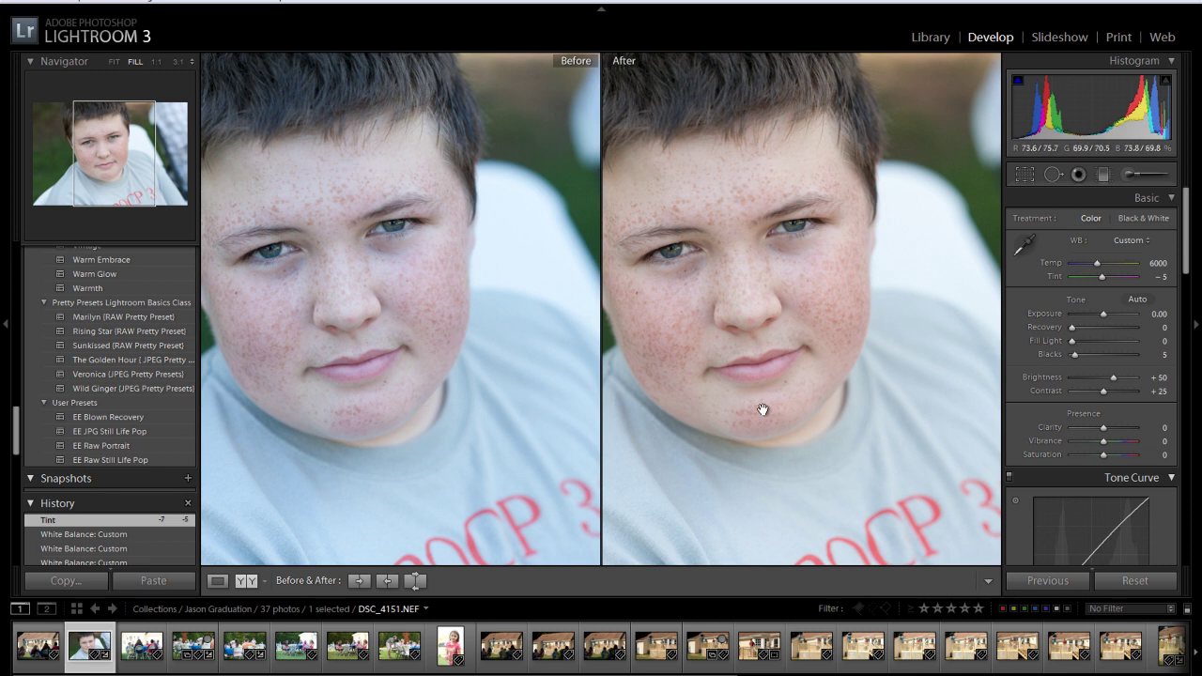
left_click(218, 581)
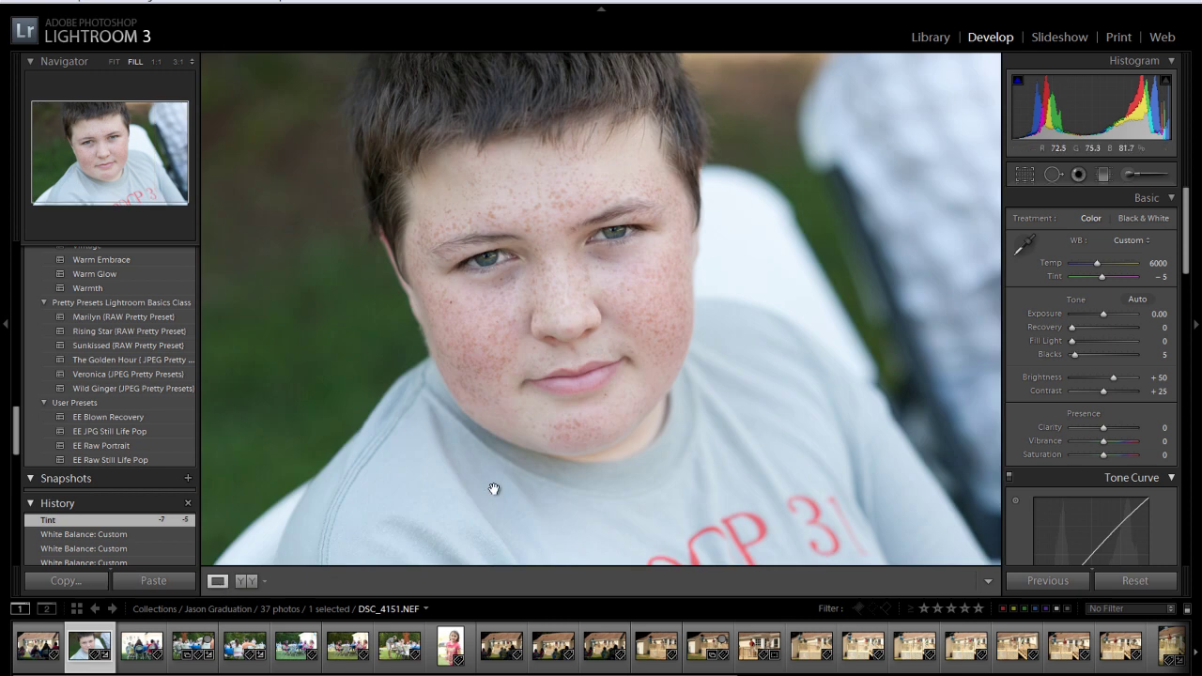
Step: Raise Blacks to 8, revert a trial Clarity -10 via History, and select only the portrait
left_click_drag(1077, 355, 1078, 357)
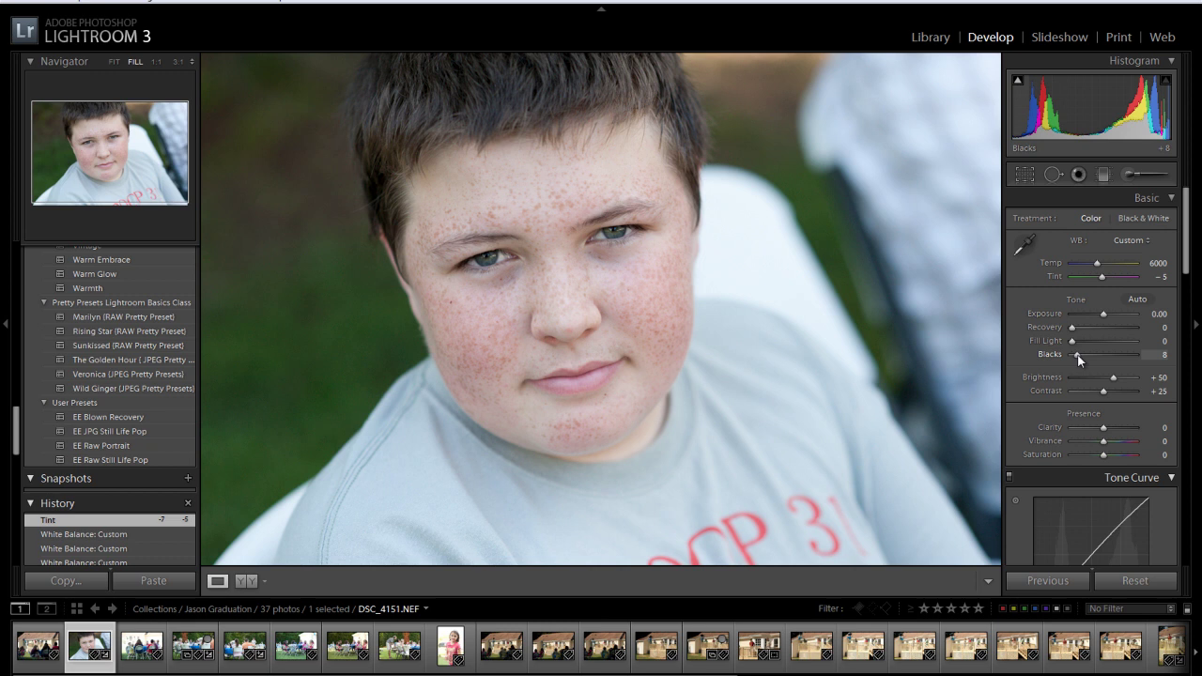
left_click_drag(1104, 428, 1100, 427)
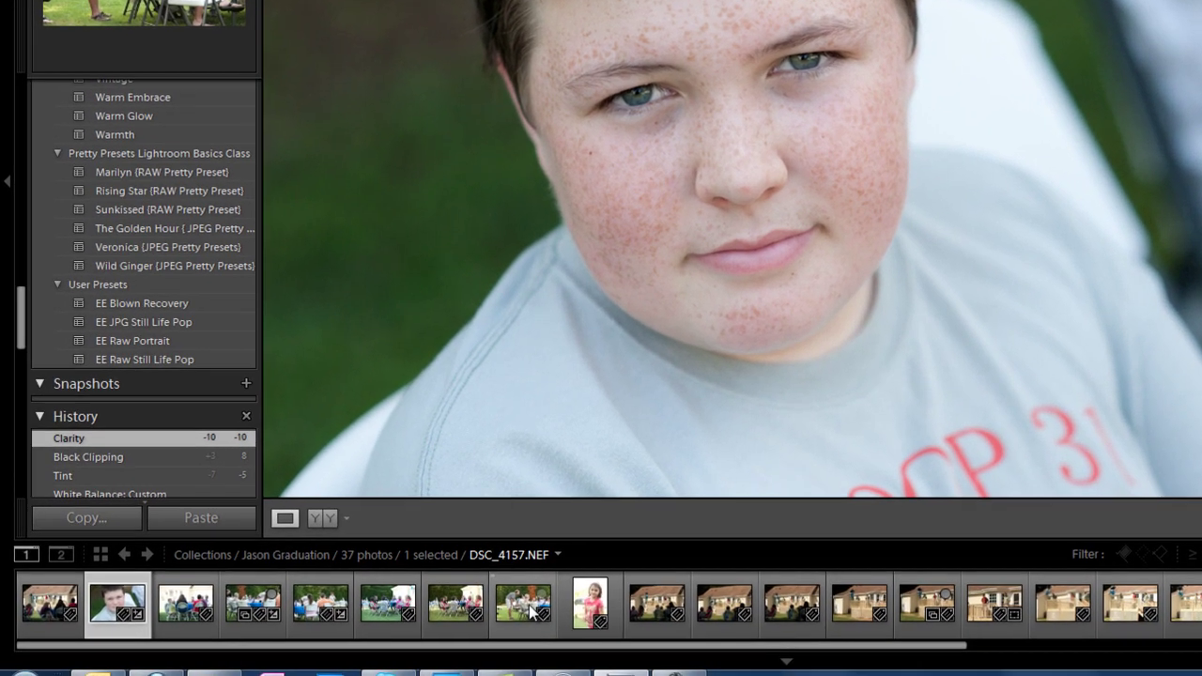
left_click(532, 612, "shift")
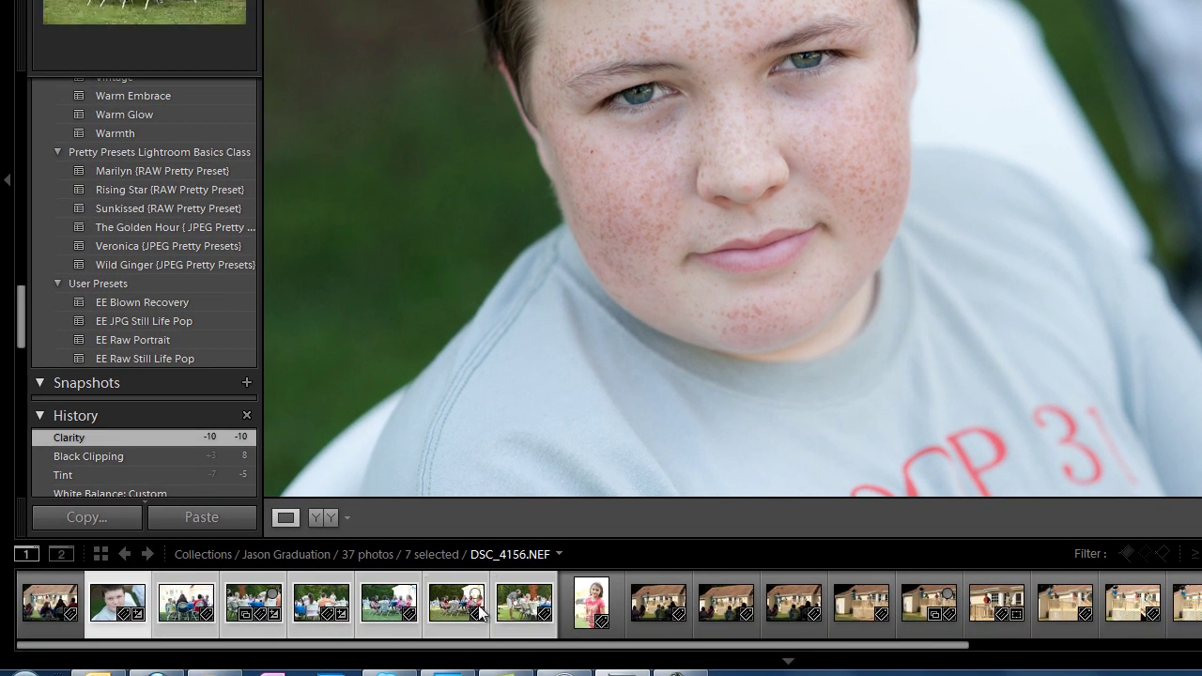
left_click(166, 460)
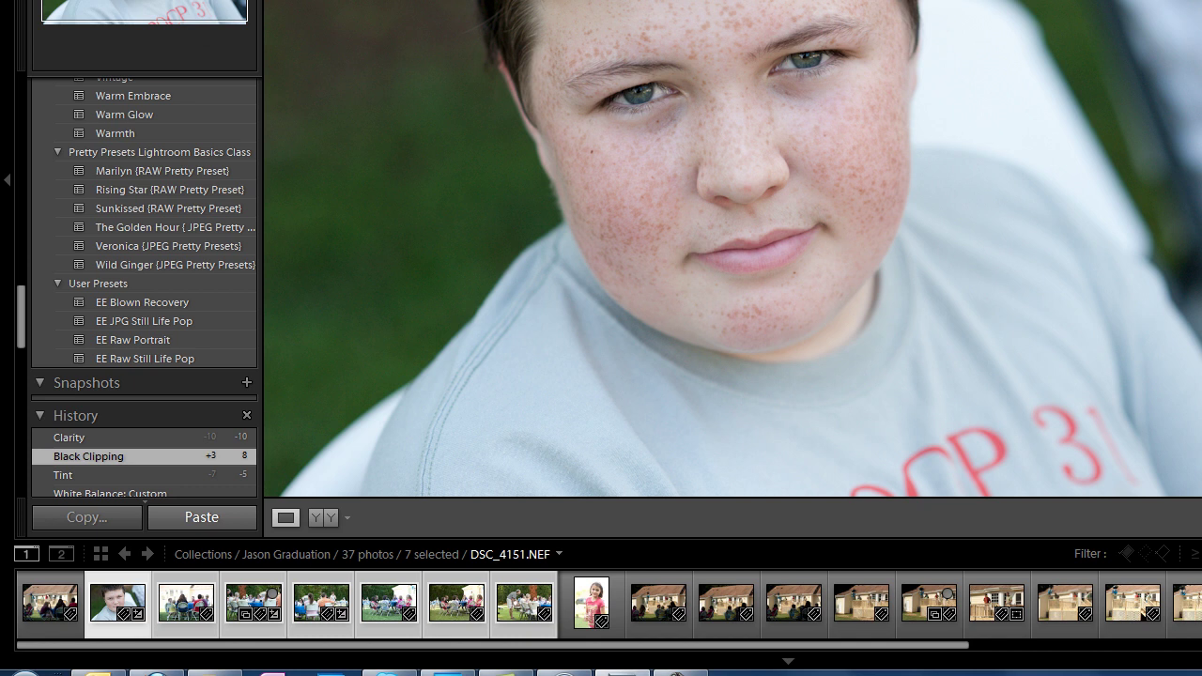
key("ctrl+d")
left_click(119, 599)
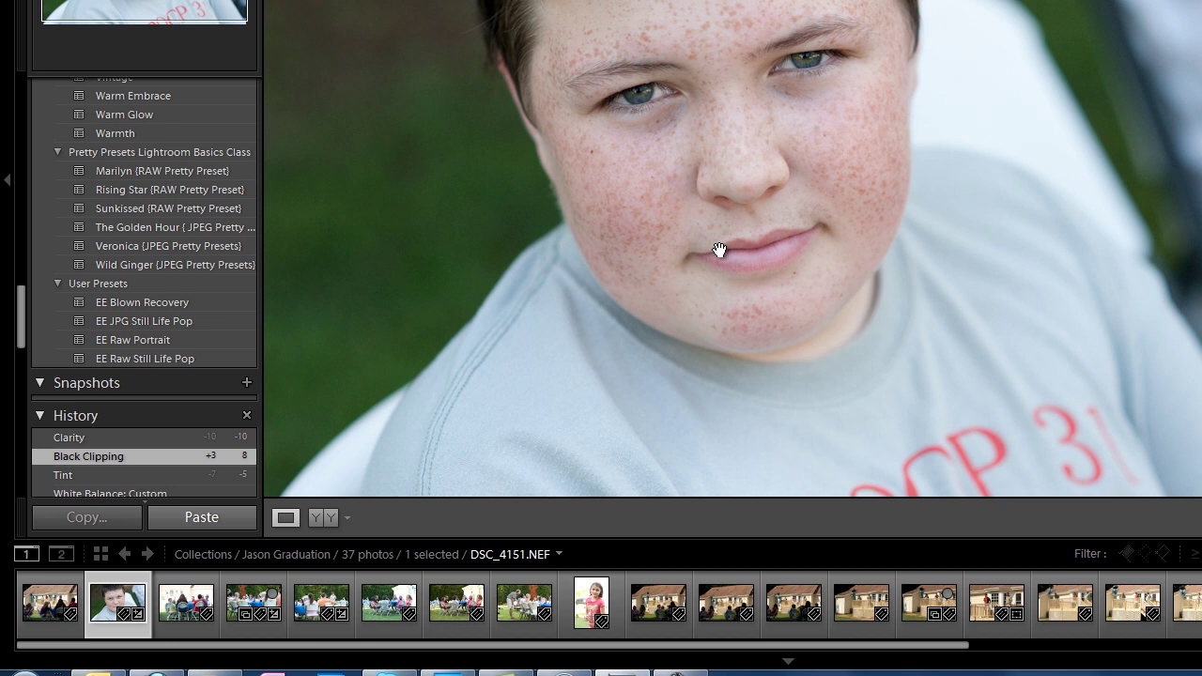
Step: In Before/After view, add a party photo and synchronize only White Balance from the portrait
left_click(322, 515)
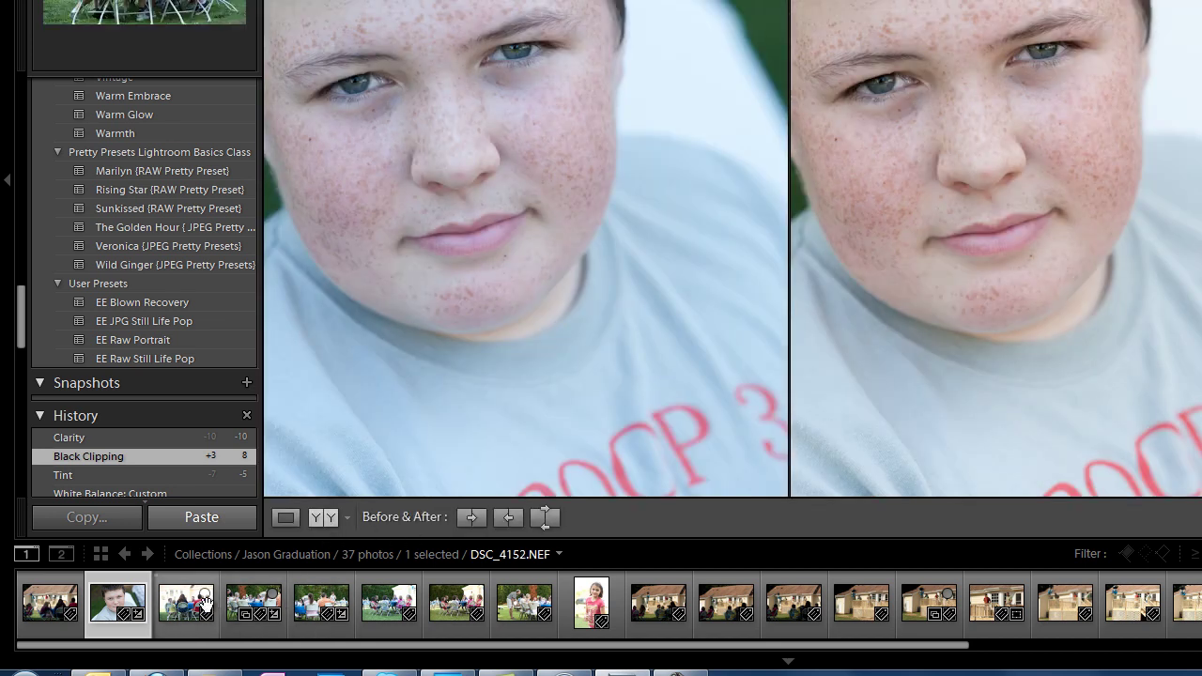
left_click(263, 610, "ctrl")
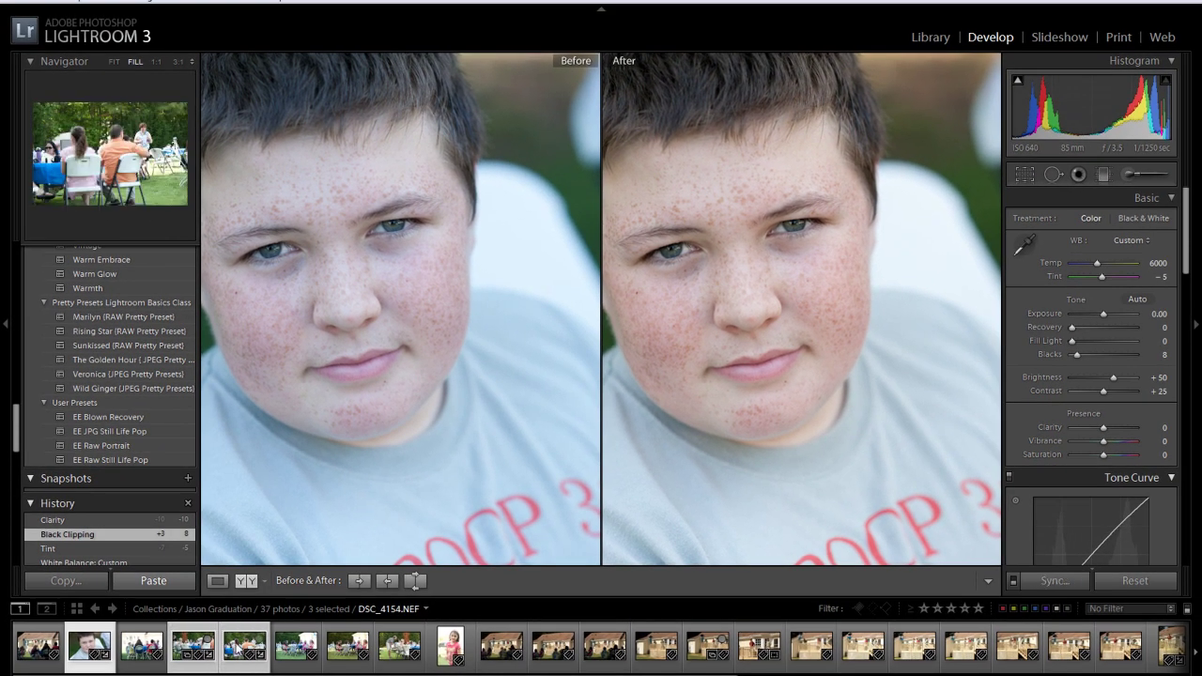
left_click(1046, 580)
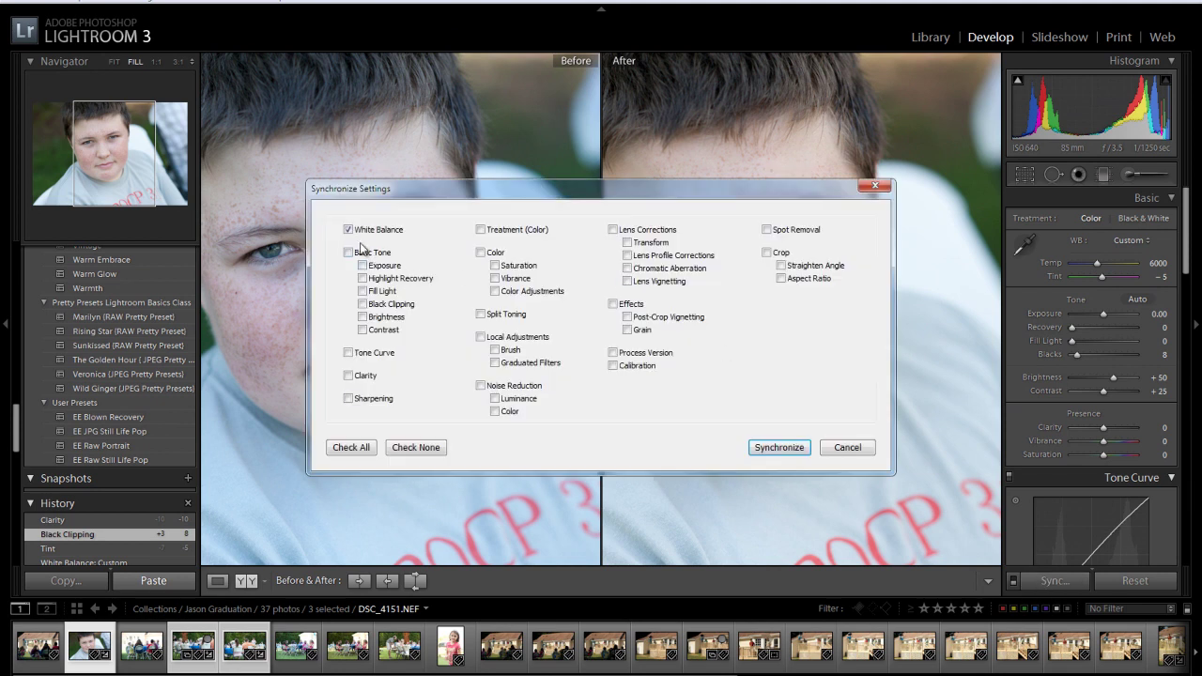
left_click(379, 449)
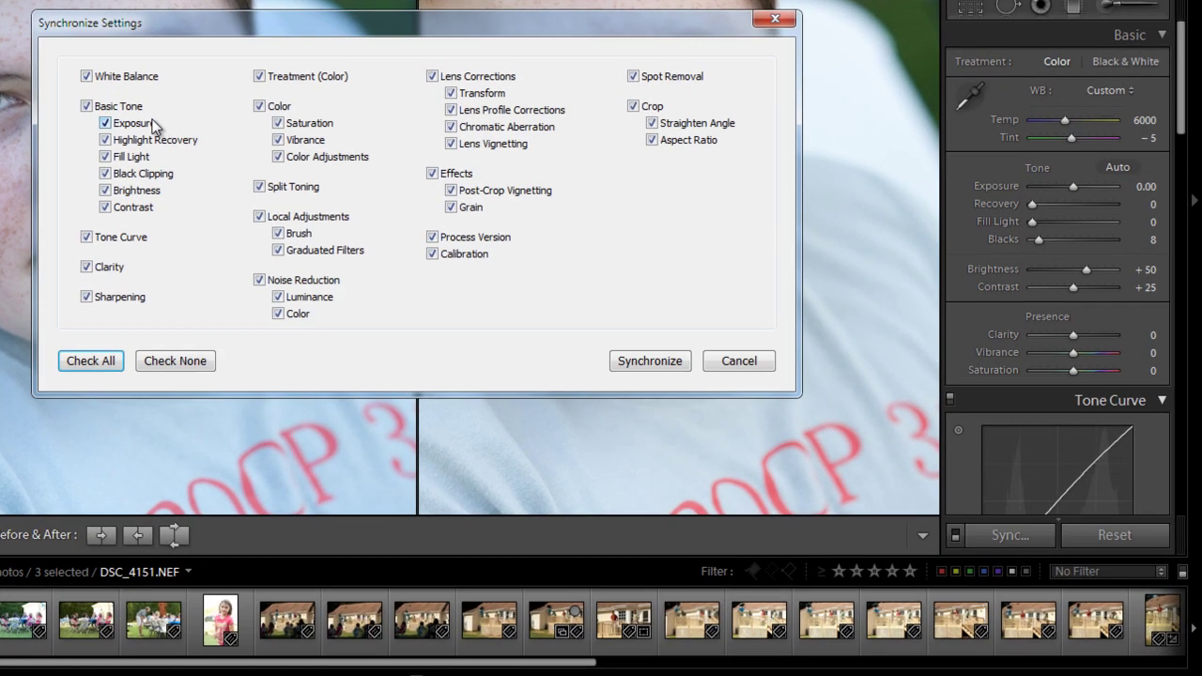
left_click(172, 360)
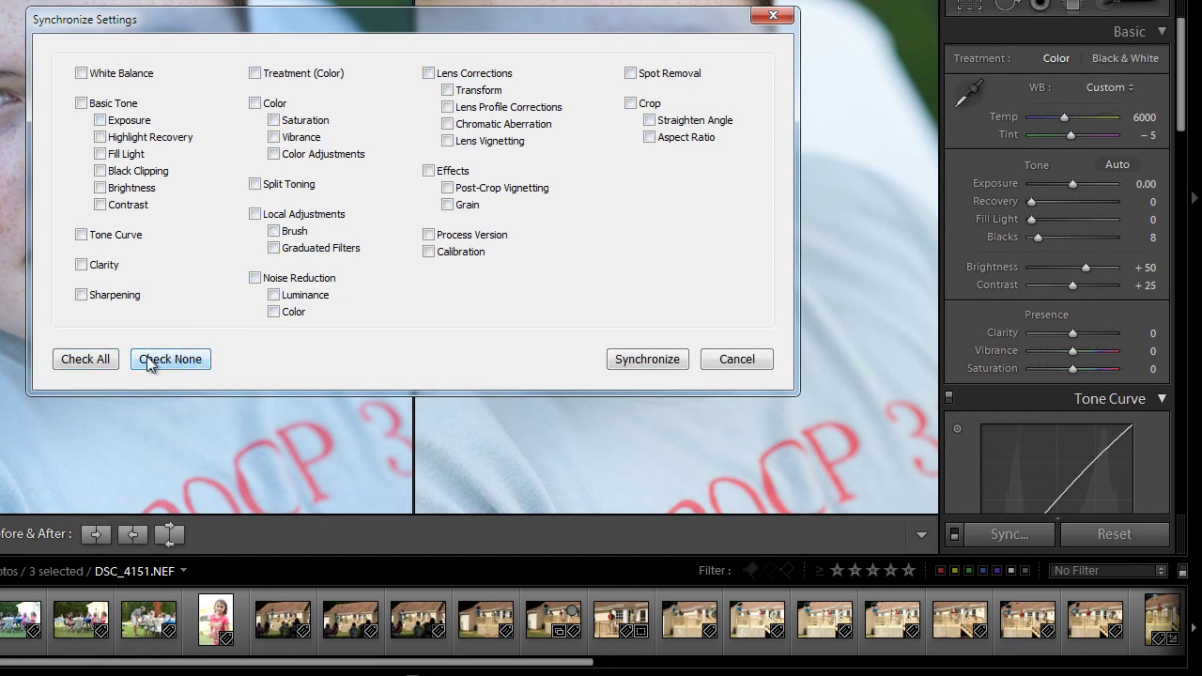
left_click(82, 75)
left_click(646, 358)
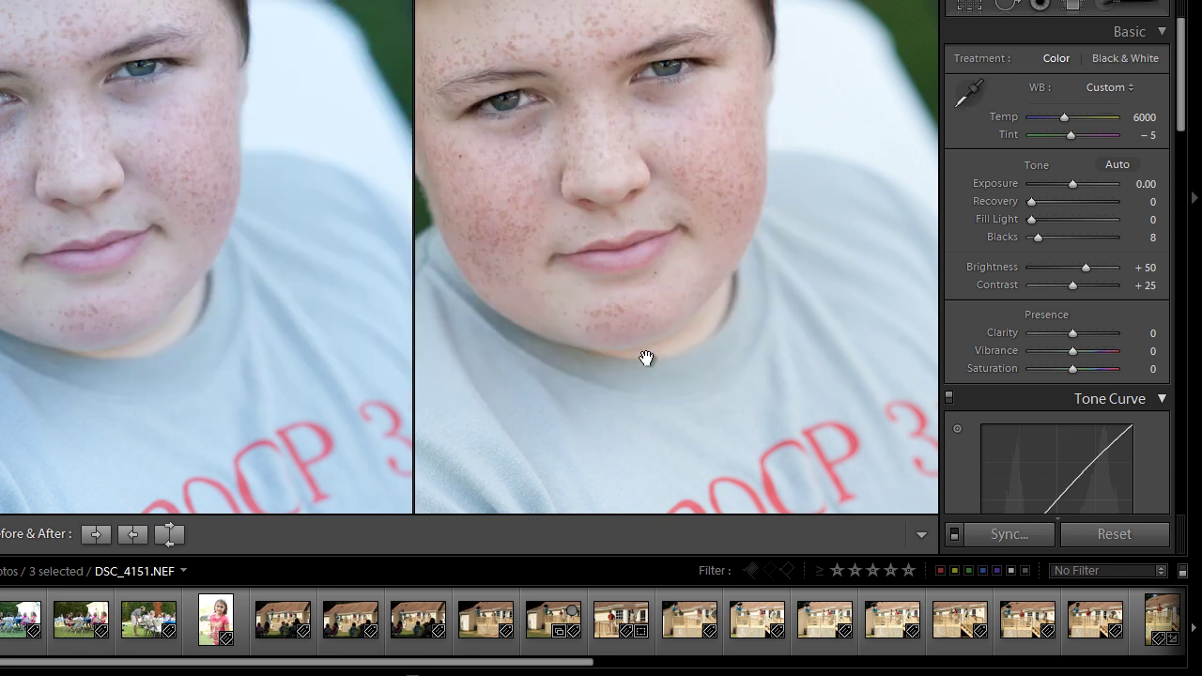
Step: Step through the synced photos, inspecting one at 1:1 and panning across the table scene
key("Right")
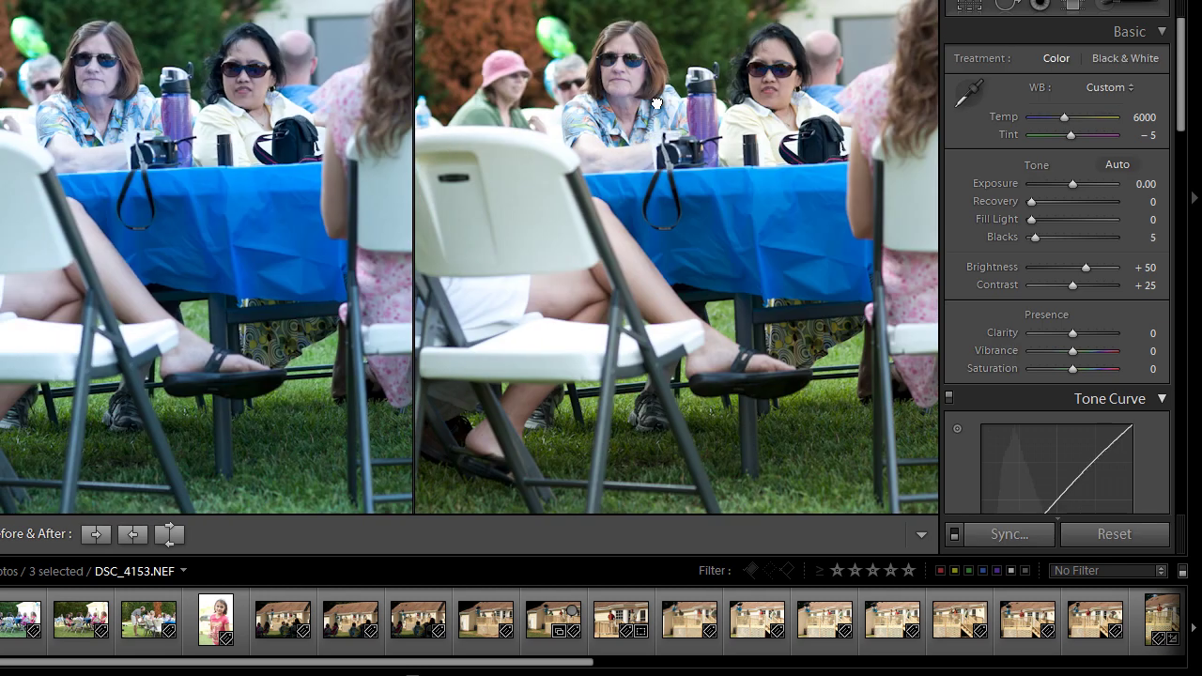
left_click(650, 141)
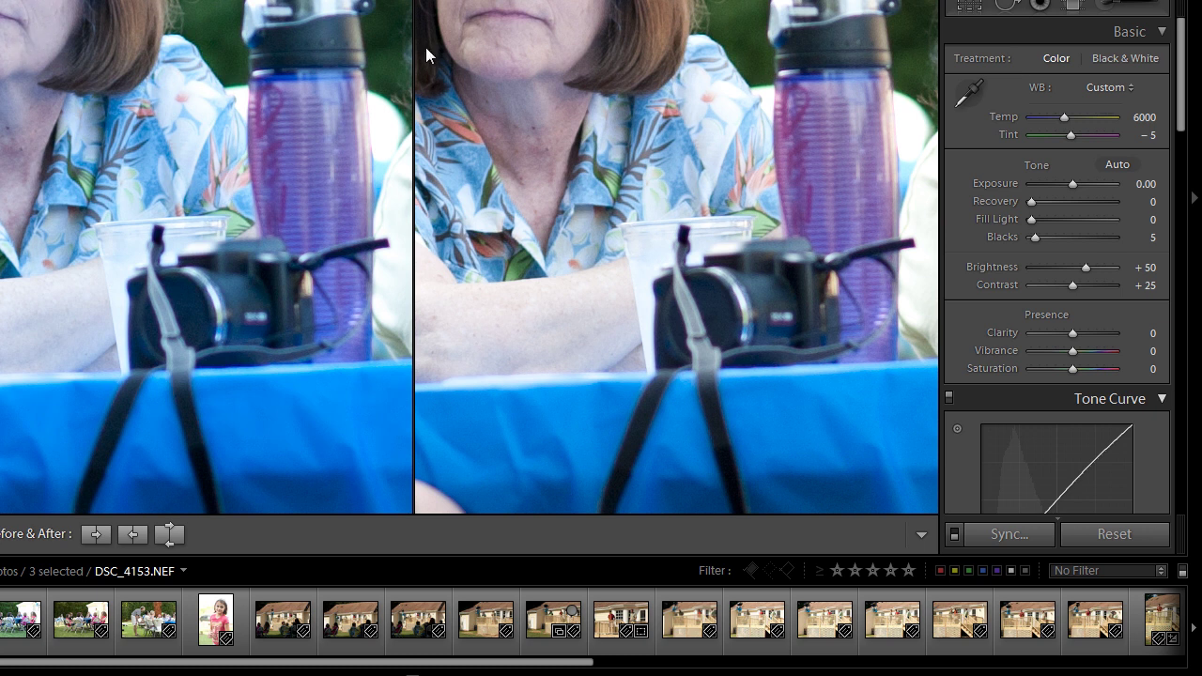
scroll(539, 46, "right", 8)
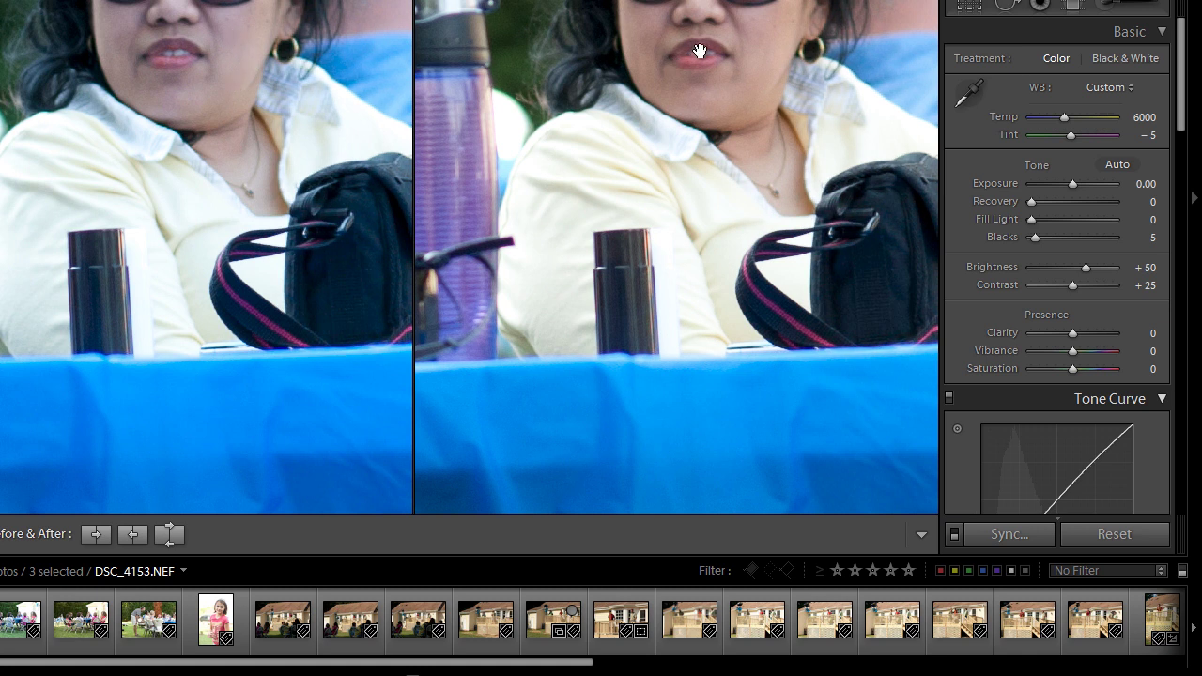
left_click(627, 205)
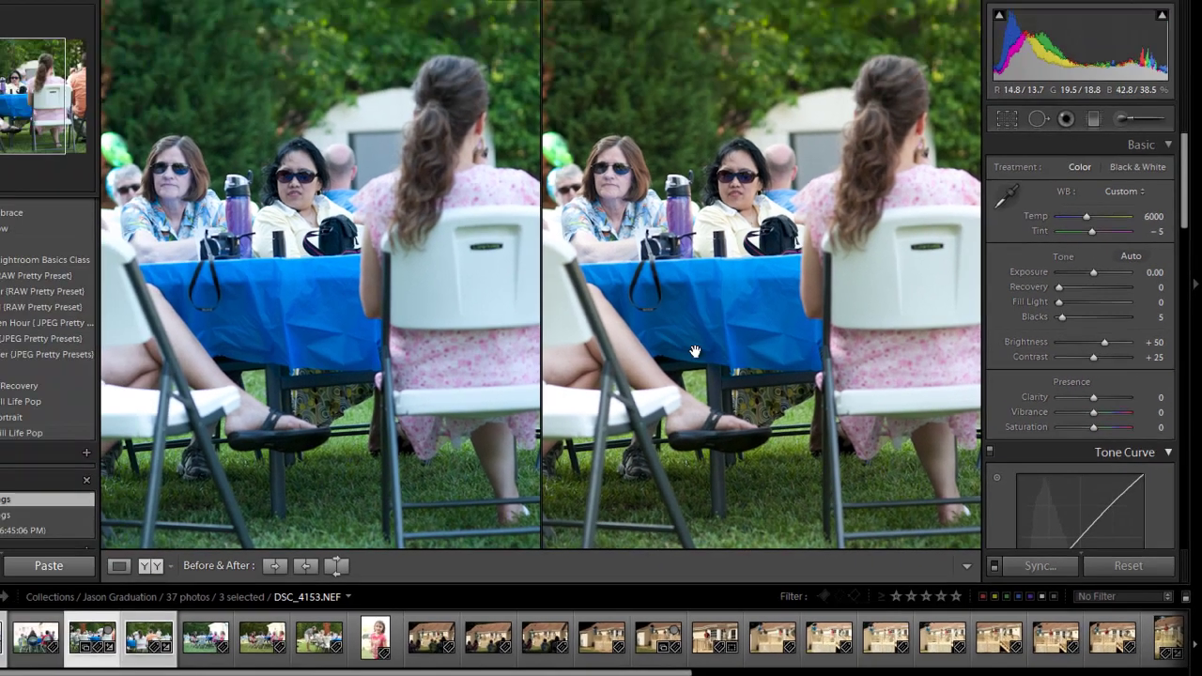
key("Right")
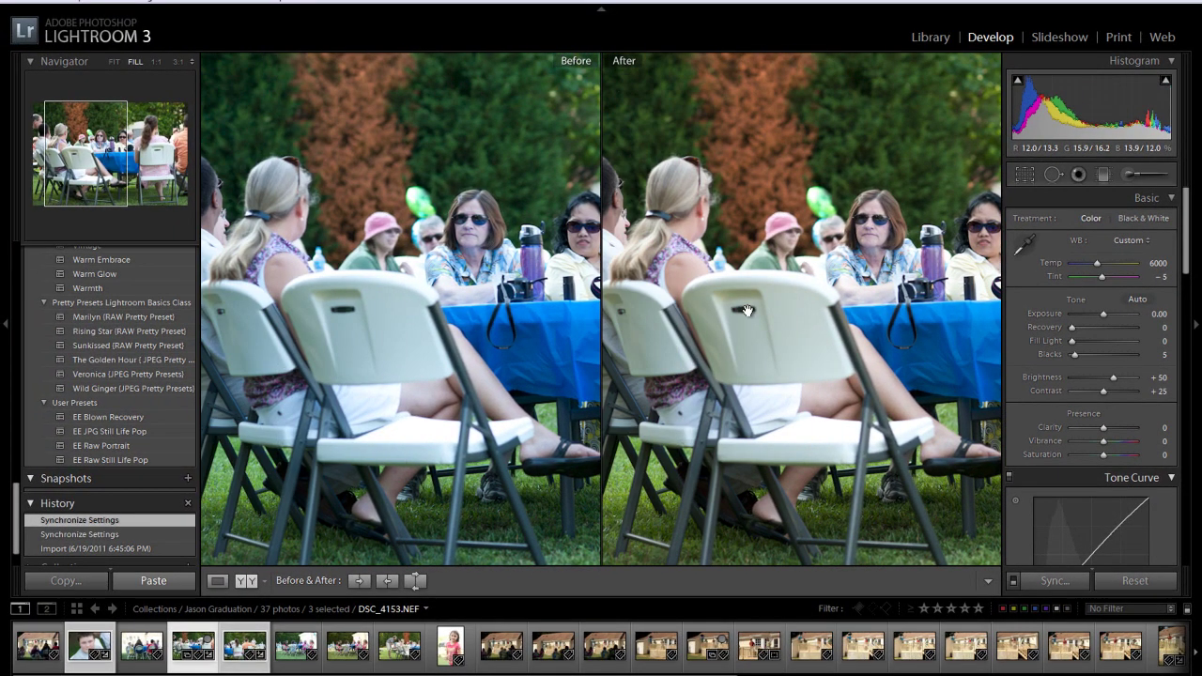
left_click_drag(853, 382, 915, 313)
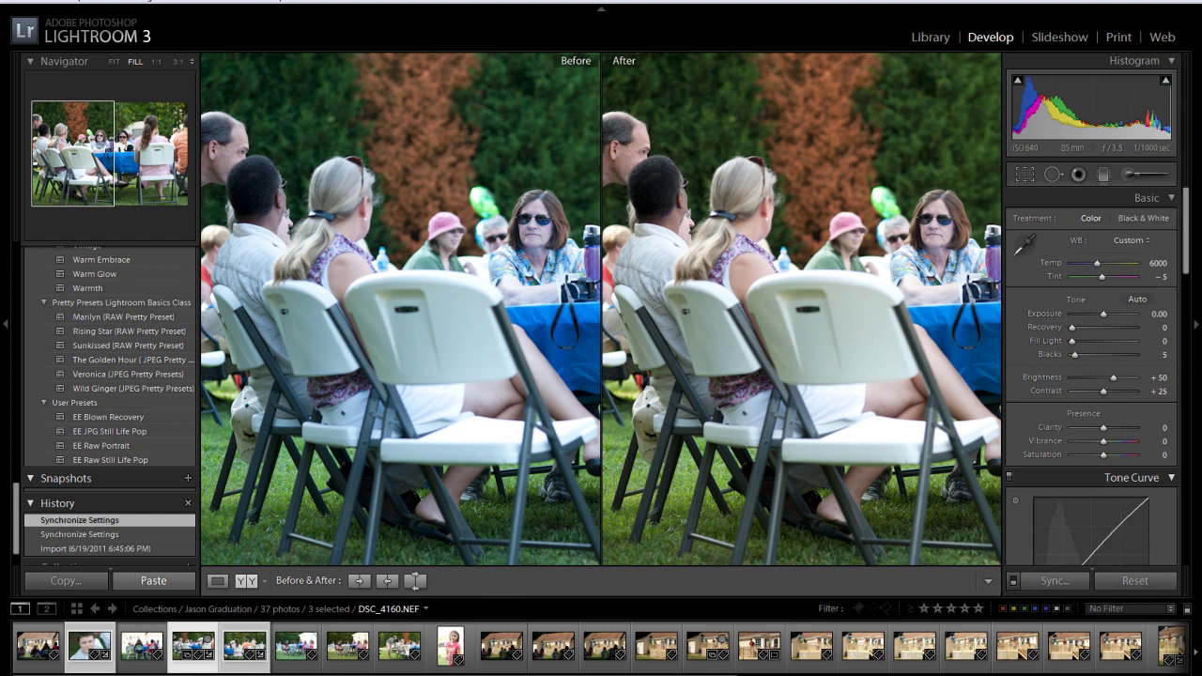
Step: Inspect DSC_4154 at 1:1 on the woman's face, fit it again, and advance to DSC_4151
key("Right")
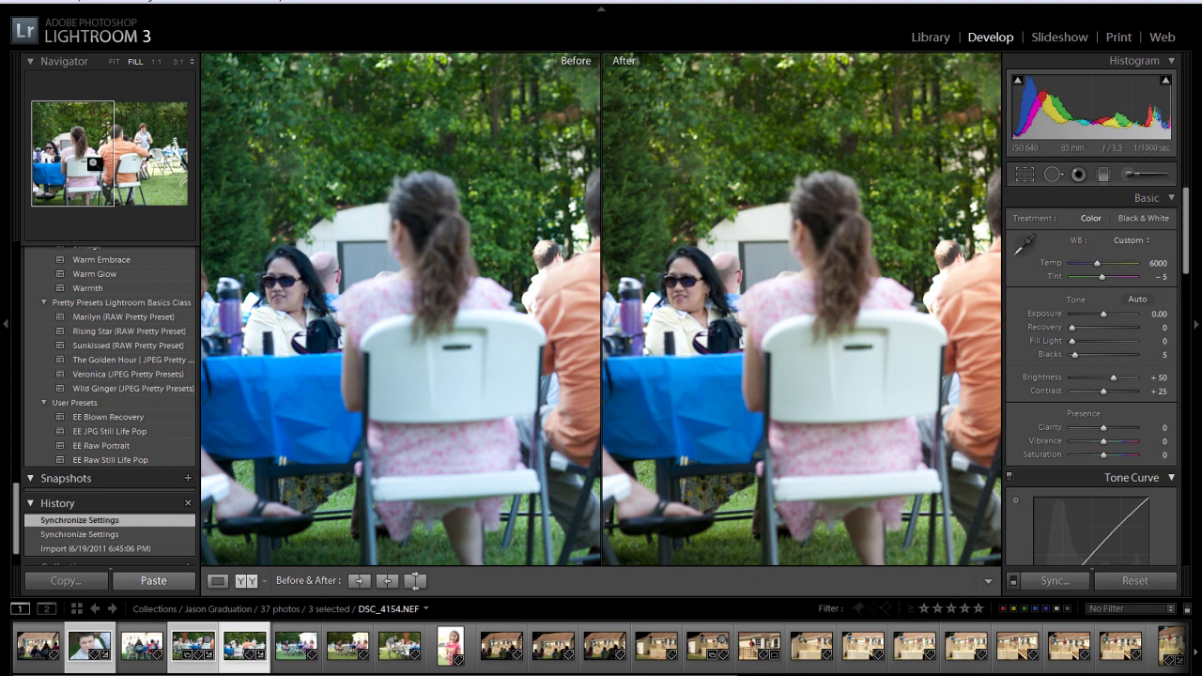
left_click(87, 161)
left_click_drag(86, 162, 50, 150)
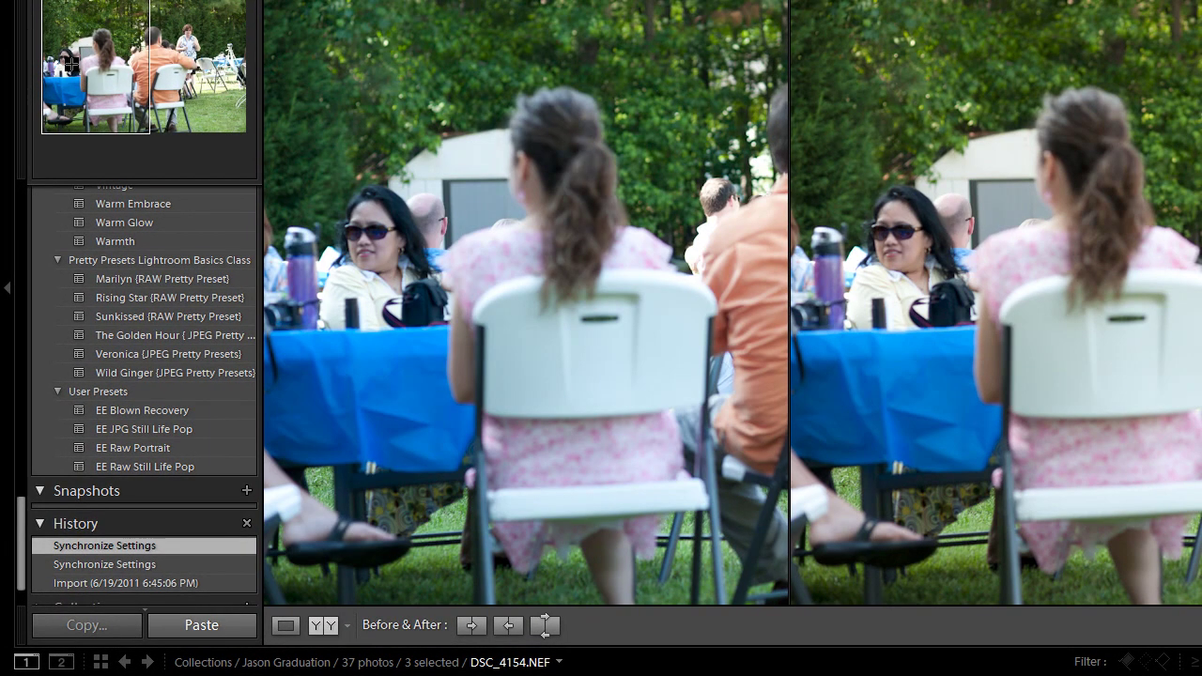
left_click(62, 108)
key("Right")
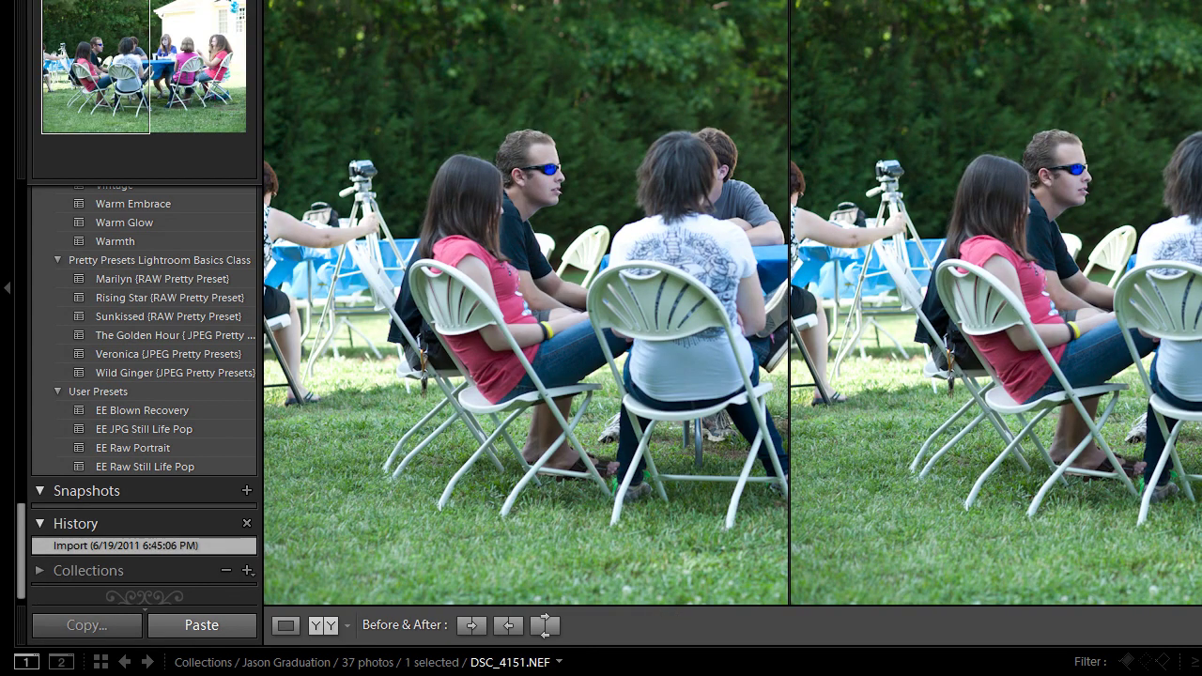
Step: Select group photo DSC_4156 with the portrait, sync its white balance, and view it
key("Right")
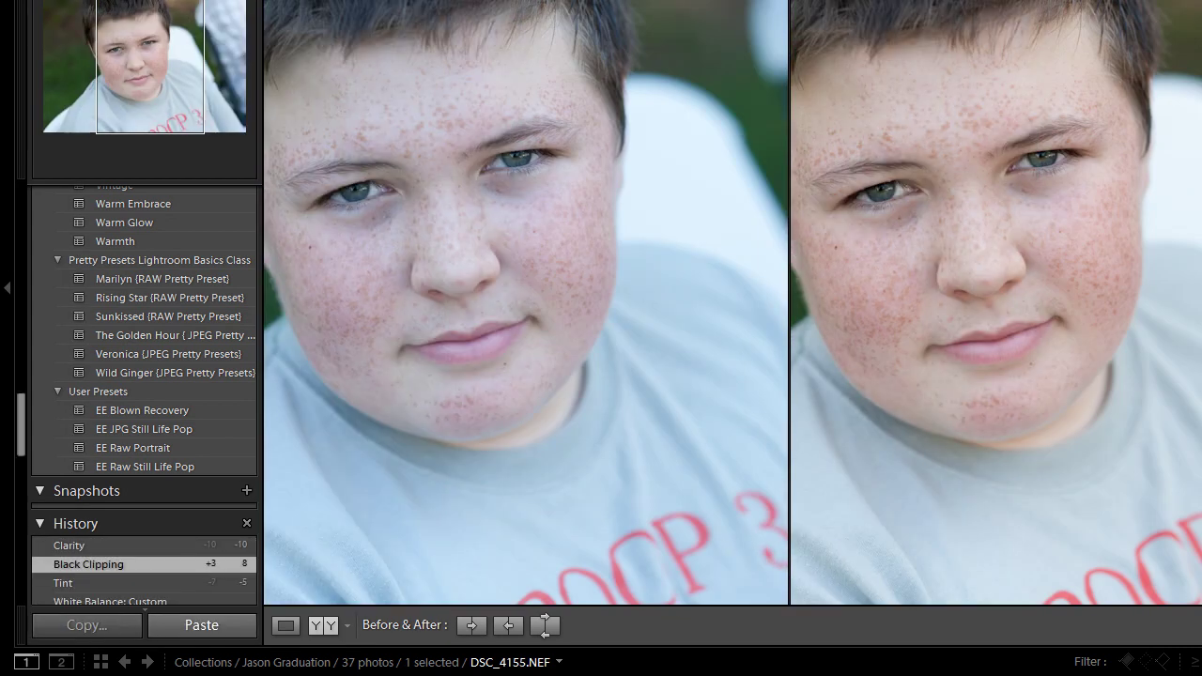
key("Right")
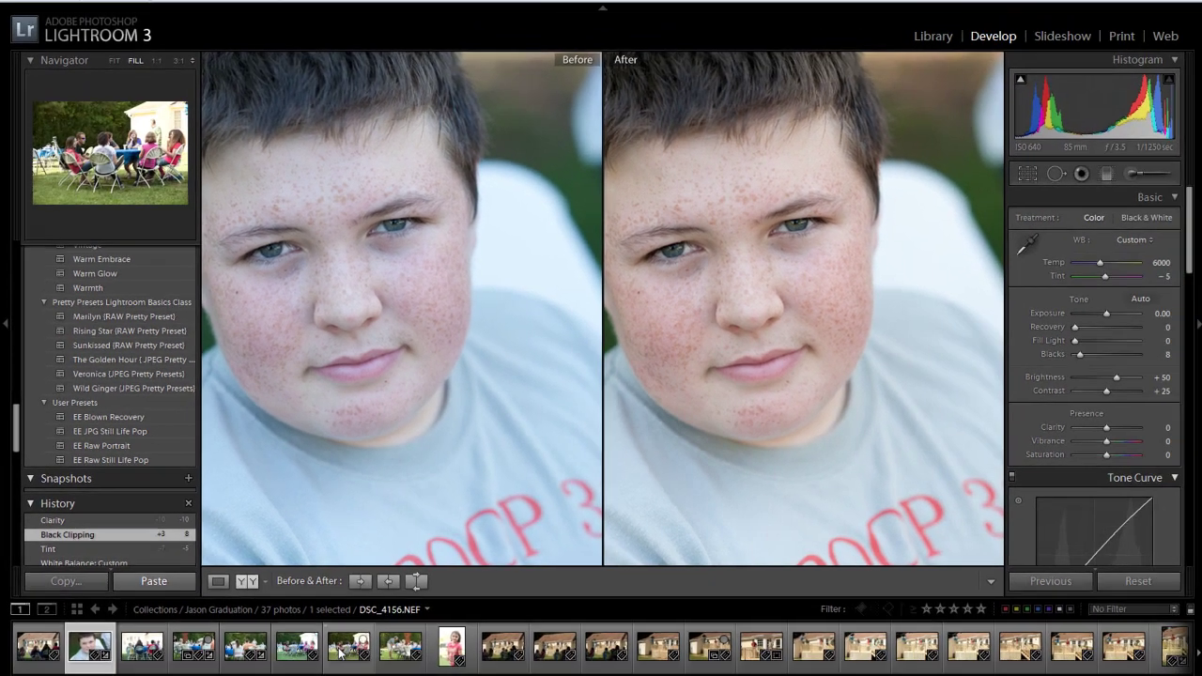
left_click(341, 641, "ctrl")
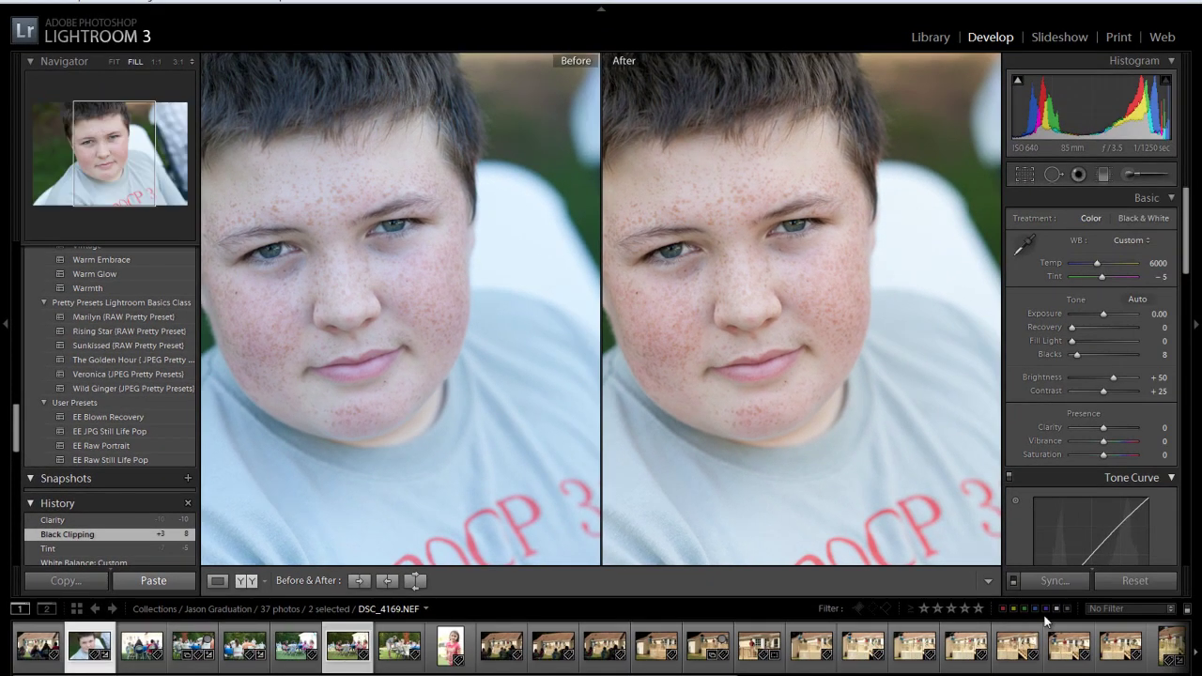
left_click(1055, 580)
left_click(804, 448)
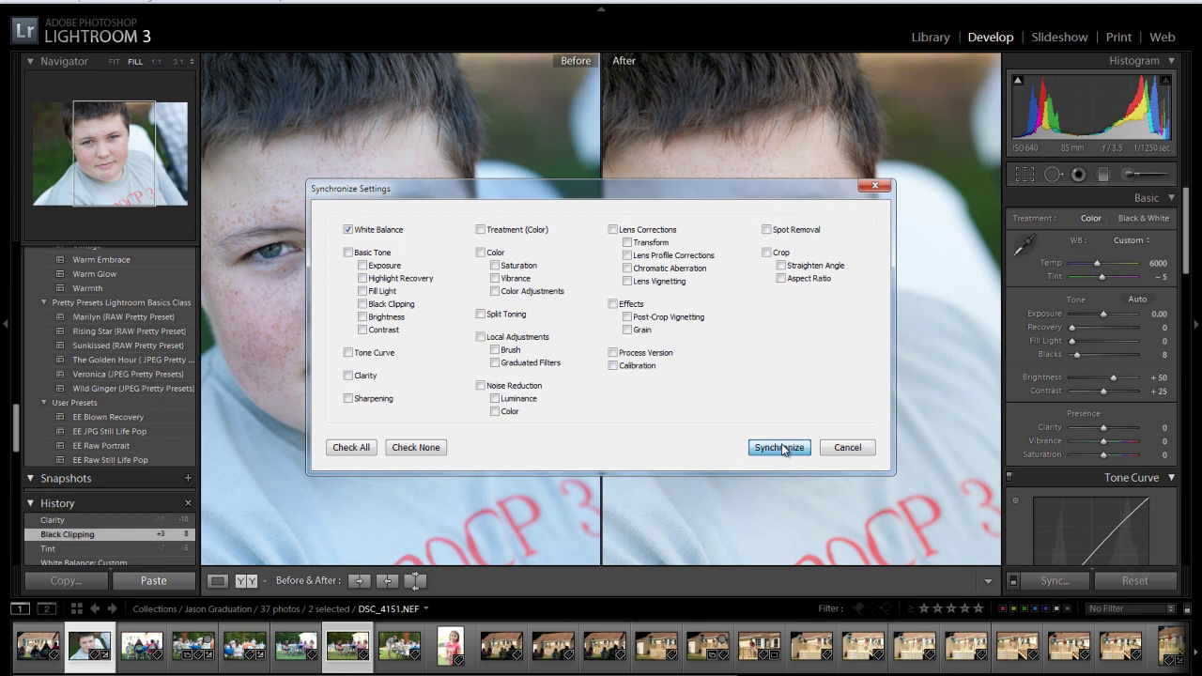
left_click(333, 647)
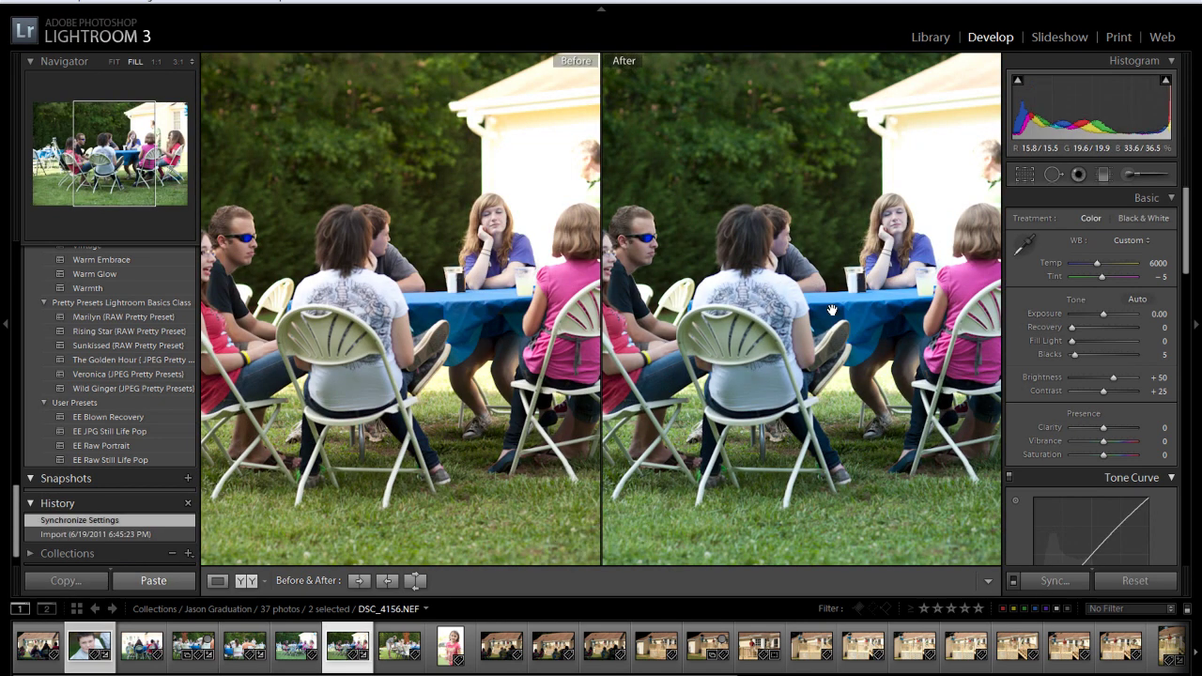
Step: Re-sync the portrait's white balance (Temp 6000, Tint -5) to DSC_4156 and reopen it
left_click(89, 646)
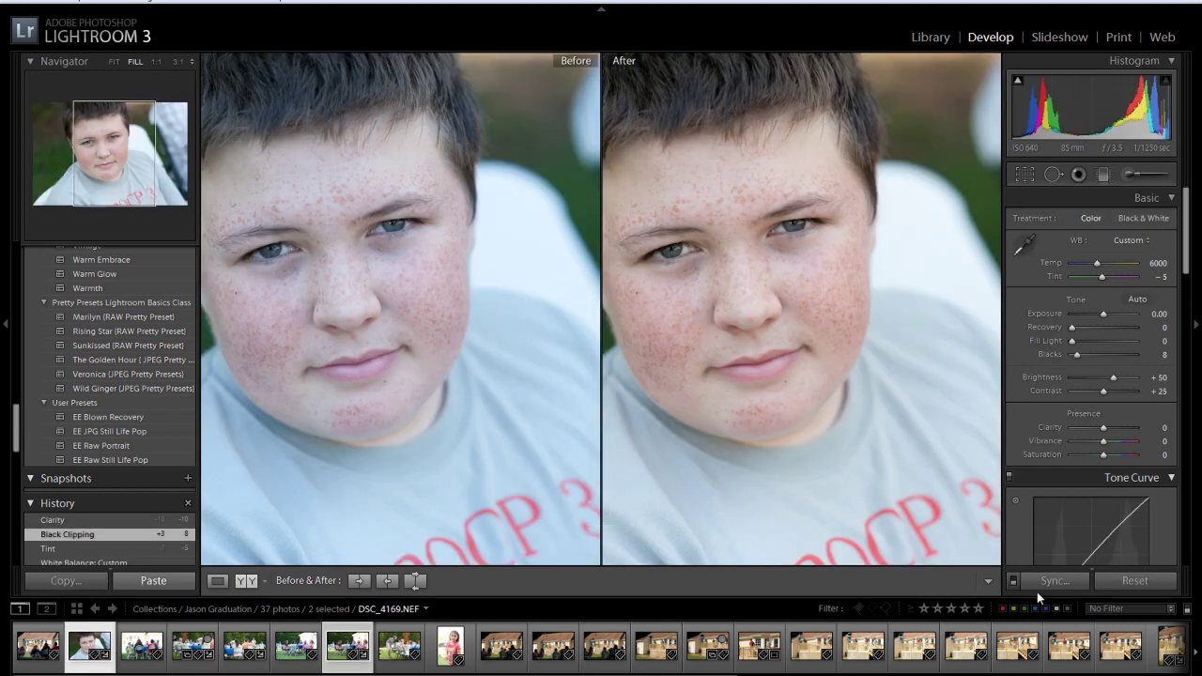
left_click(1068, 582)
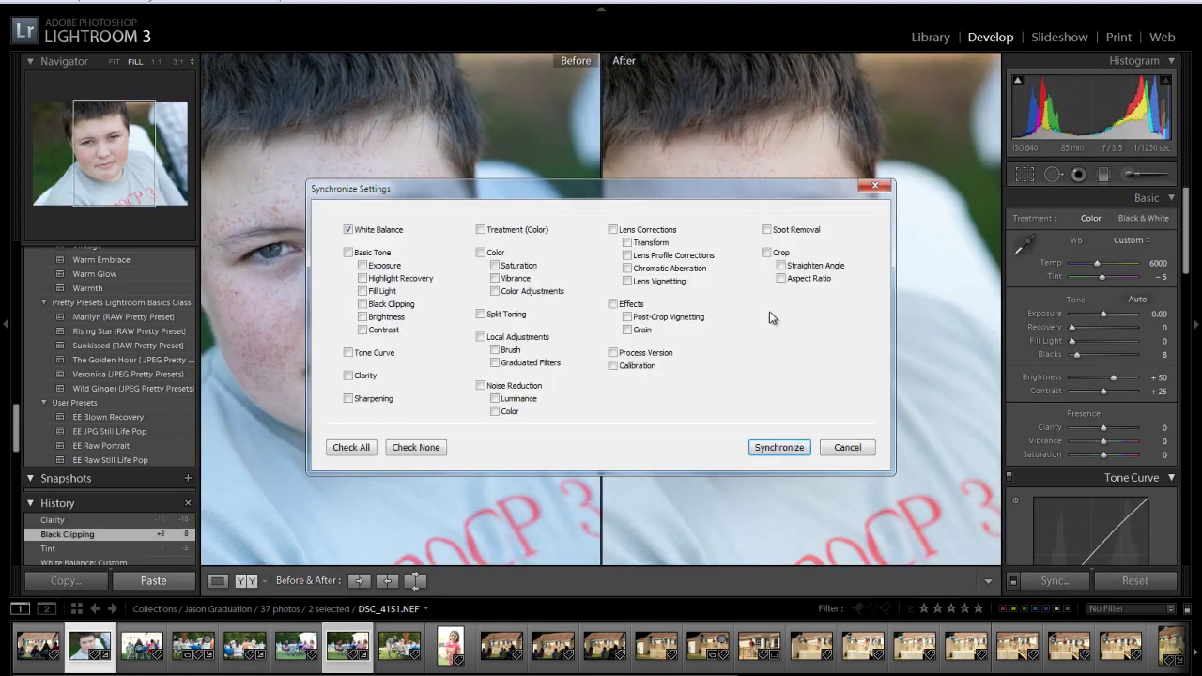
left_click(778, 447)
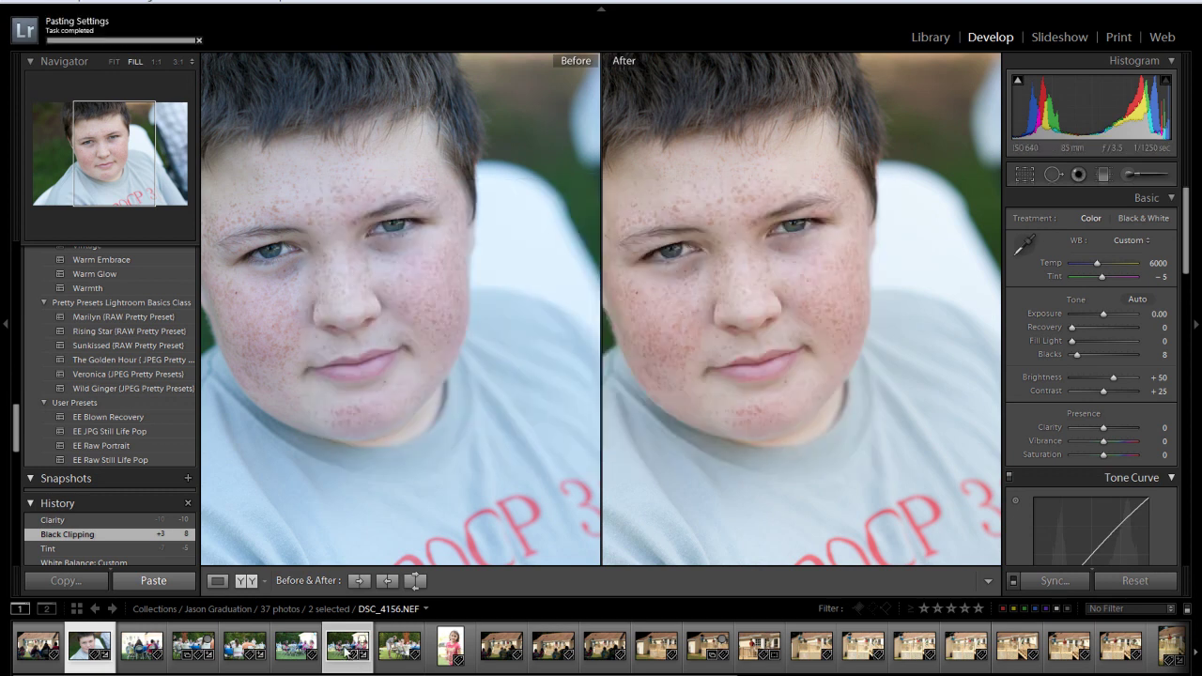
left_click(340, 647)
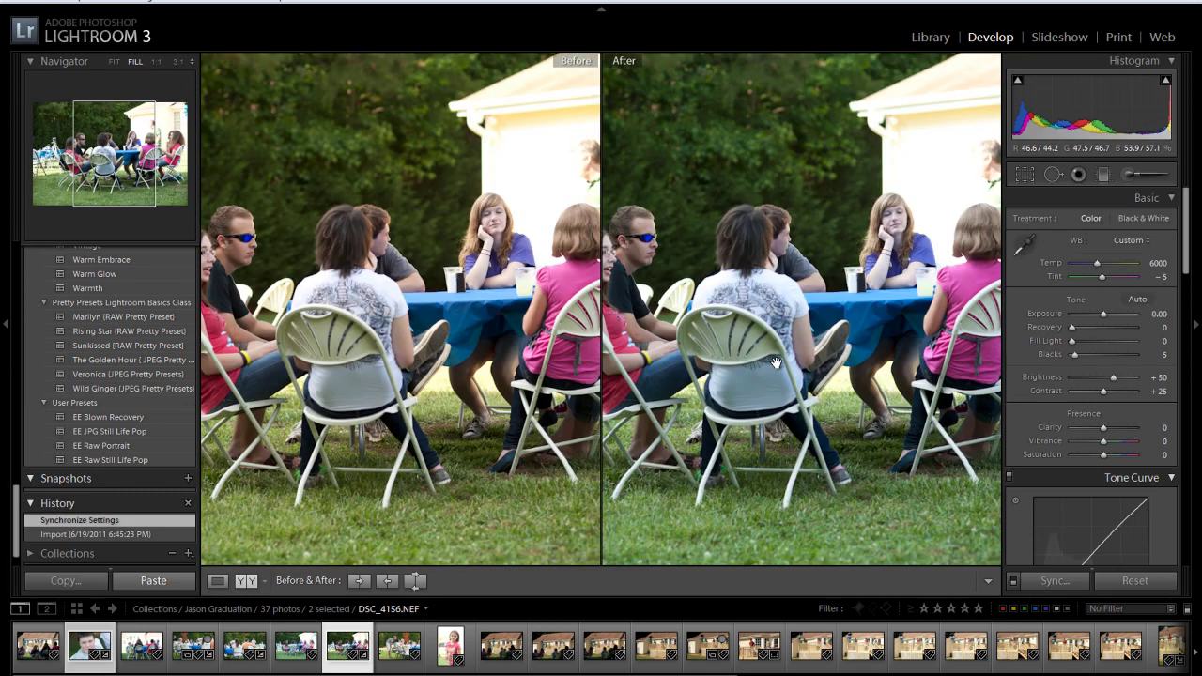
Step: Check the table photo at 1:1 on the girl's face, view unsynced DSC_4155, then return to the portrait
left_click(775, 364)
left_click_drag(925, 241, 731, 393)
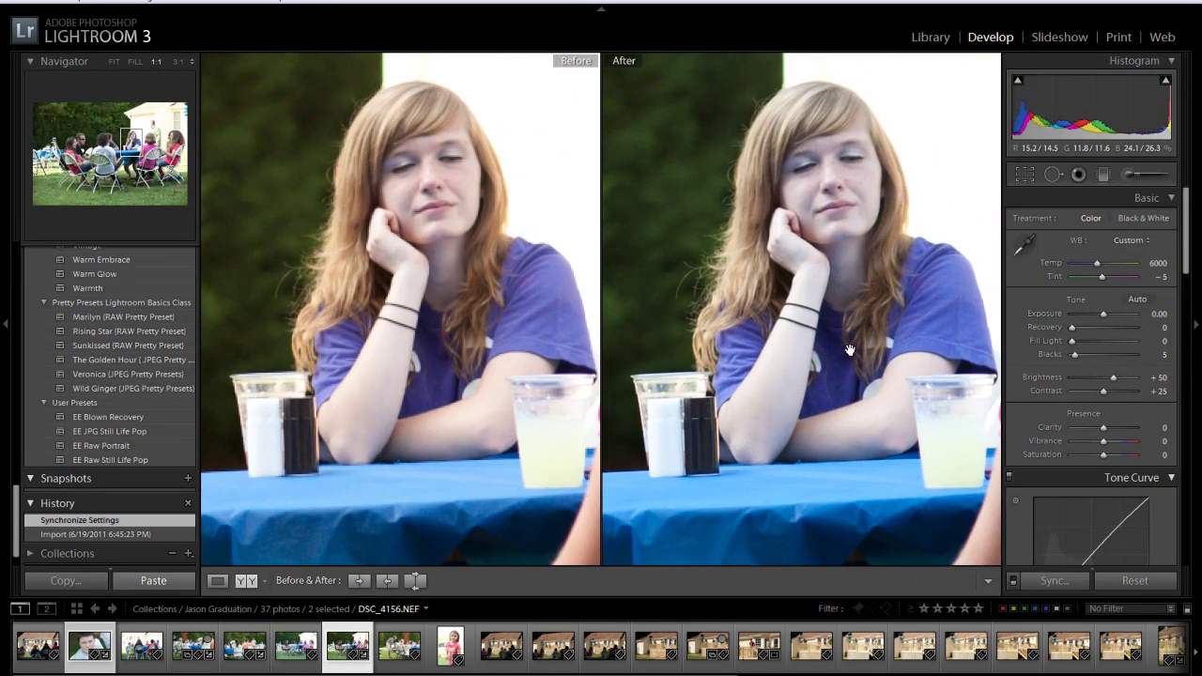
left_click(825, 394)
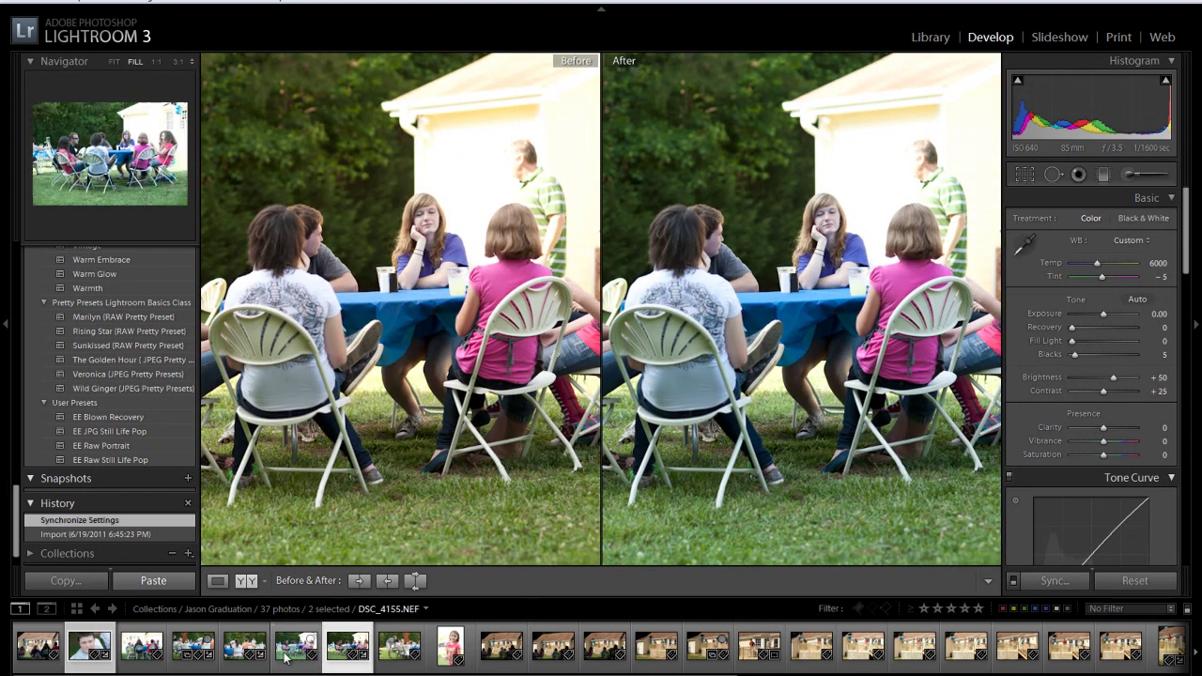
left_click(299, 631)
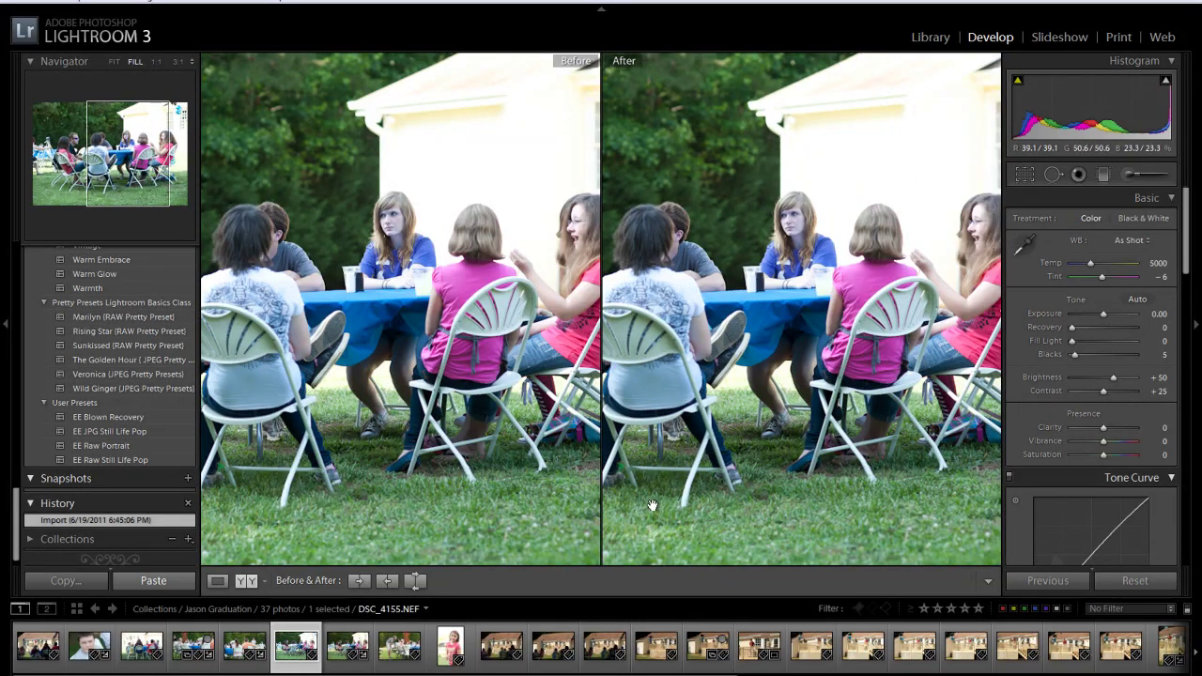
left_click(89, 646)
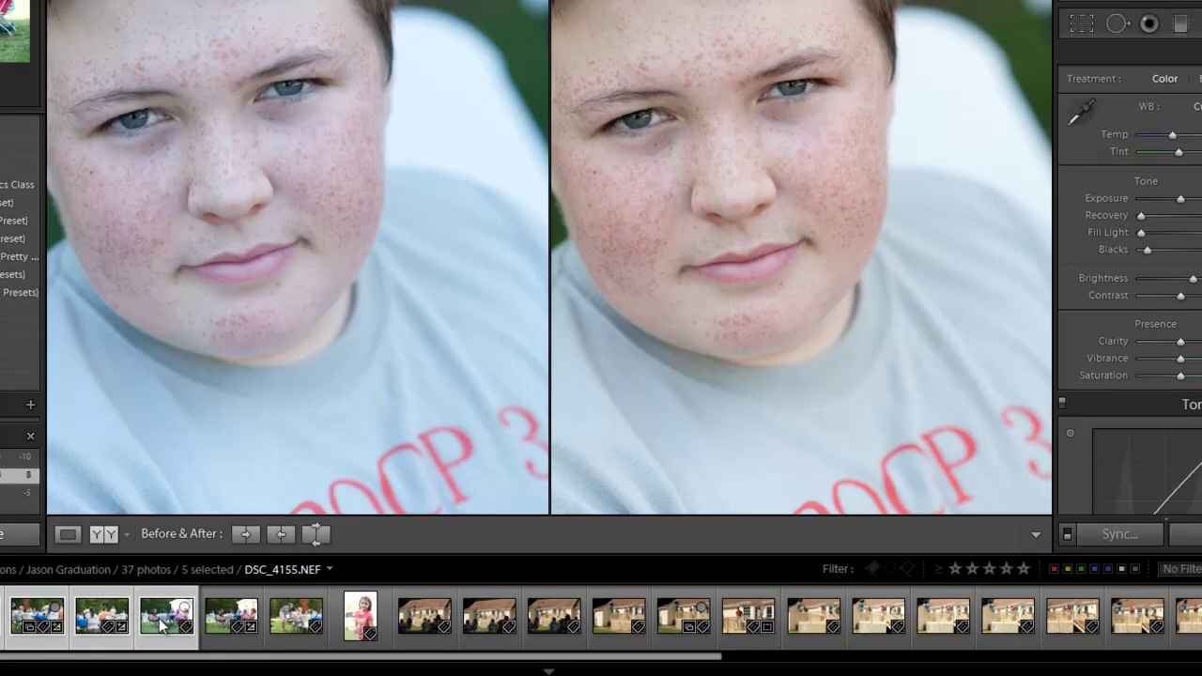
Step: Group the portrait with the next four party photos and sync White Balance plus Basic Tone
left_click(275, 647, "shift")
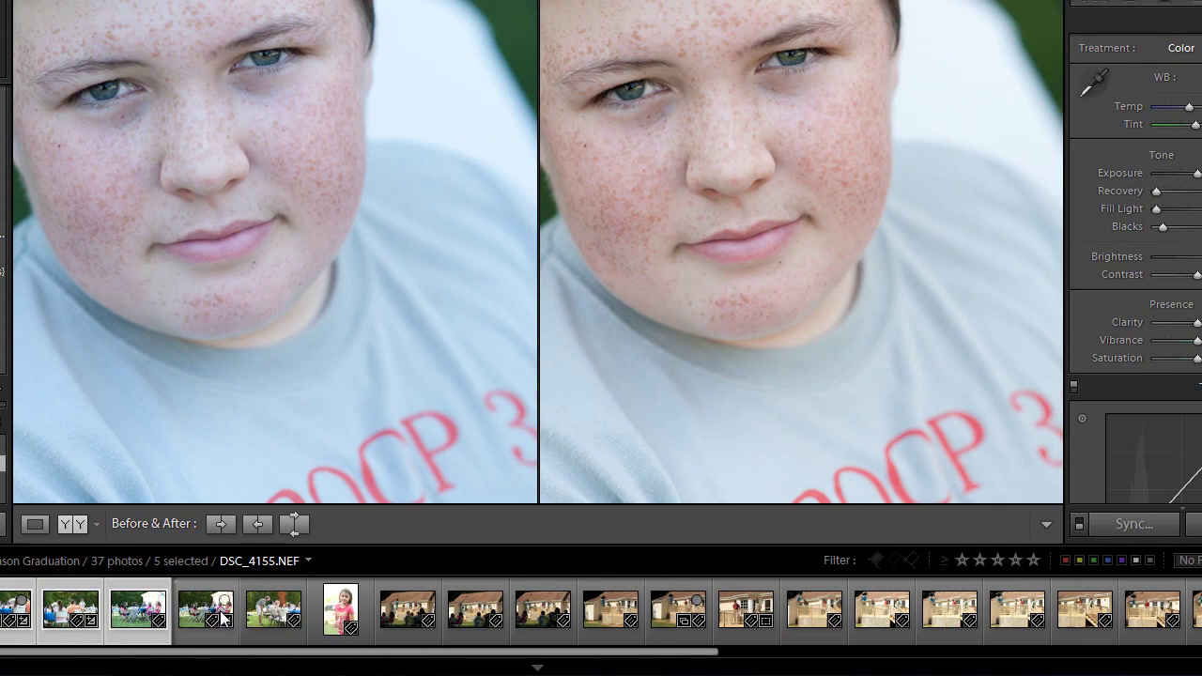
left_click(1132, 524)
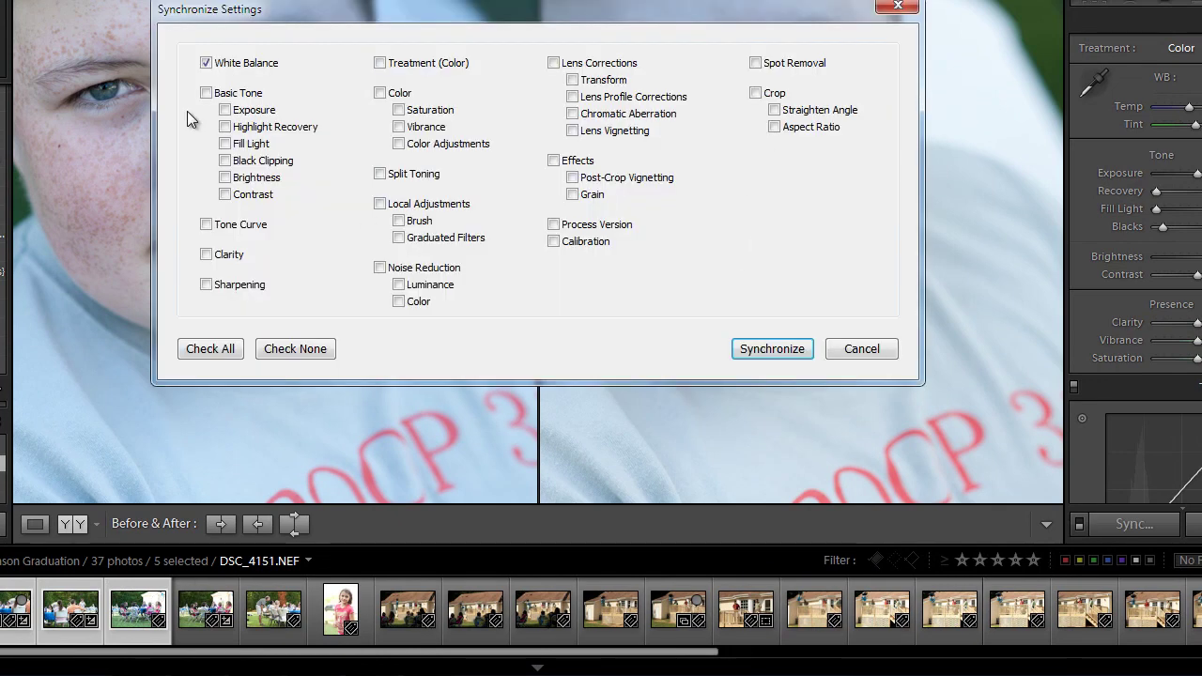
left_click(205, 93)
left_click(770, 348)
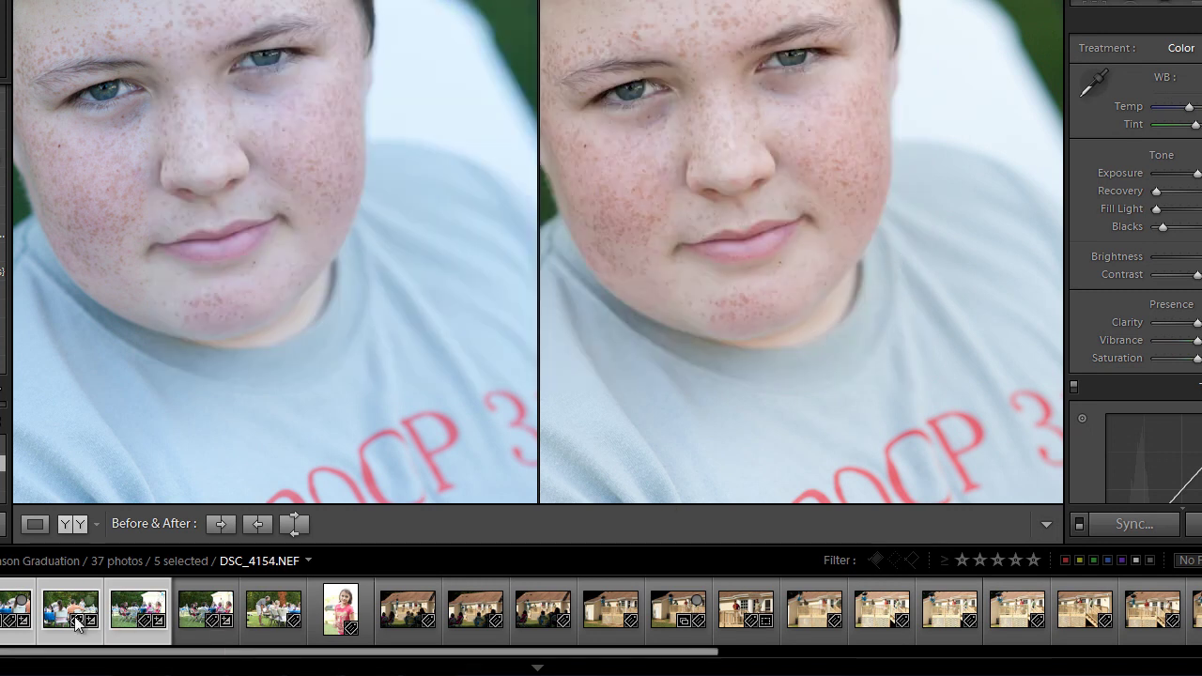
Step: Review the synced table and kids-in-chairs photos, then return to the freckled portrait
left_click(62, 621)
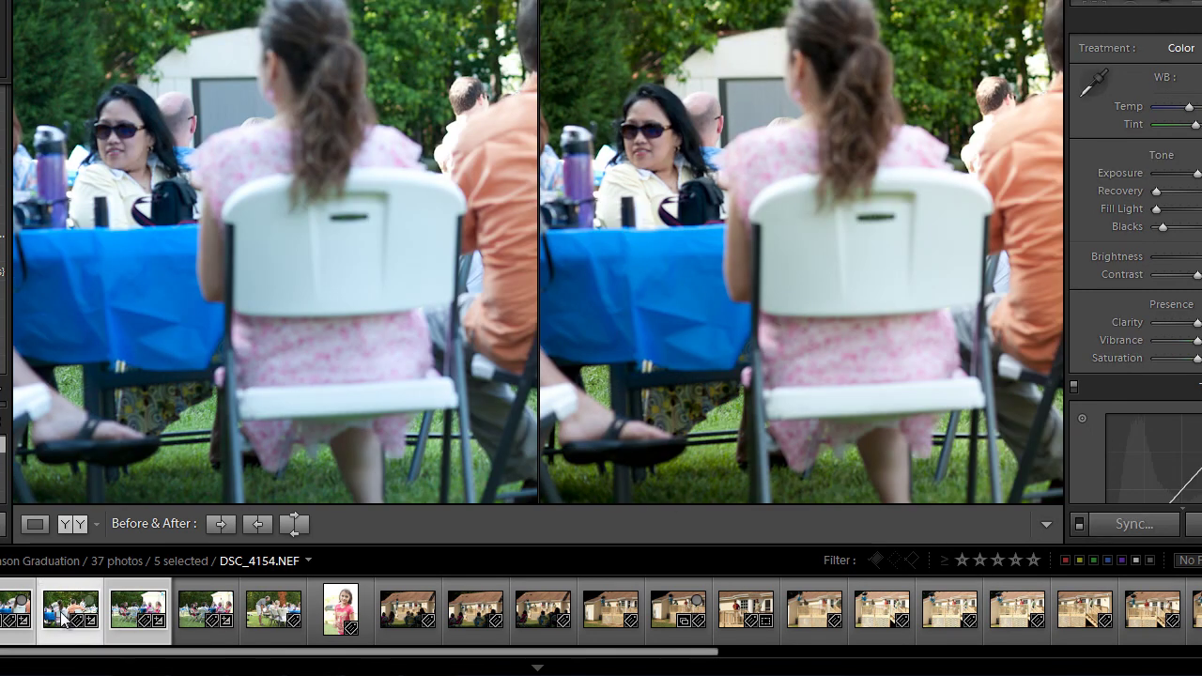
key("Left")
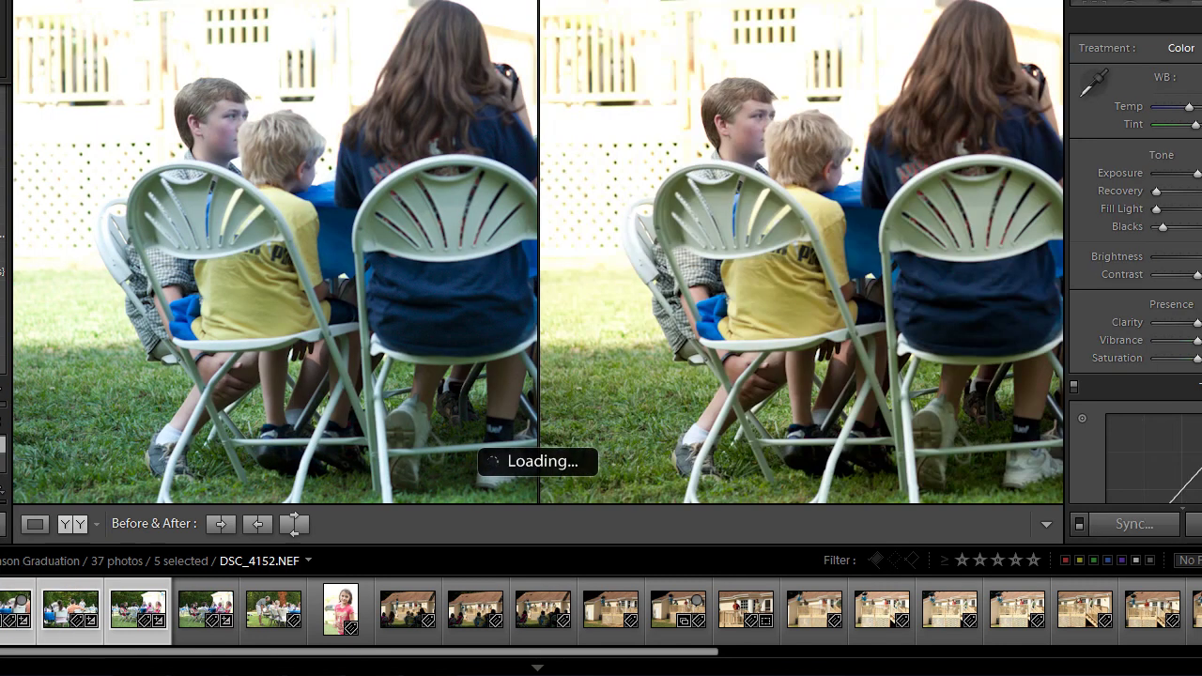
key("Left")
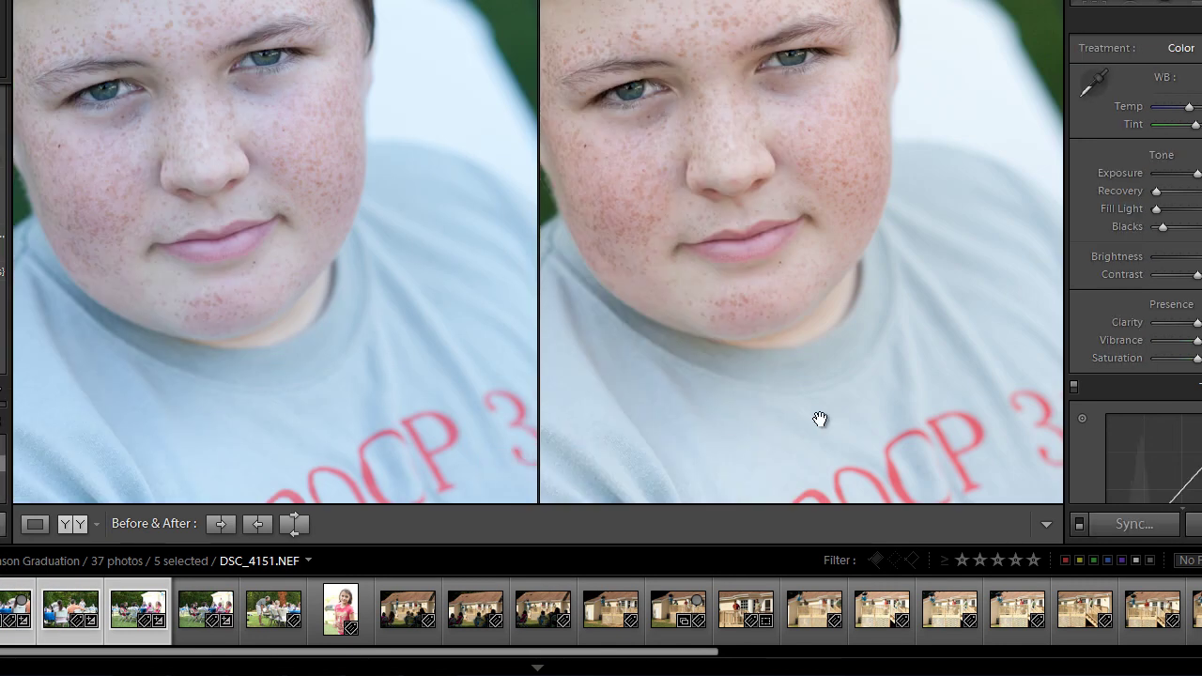